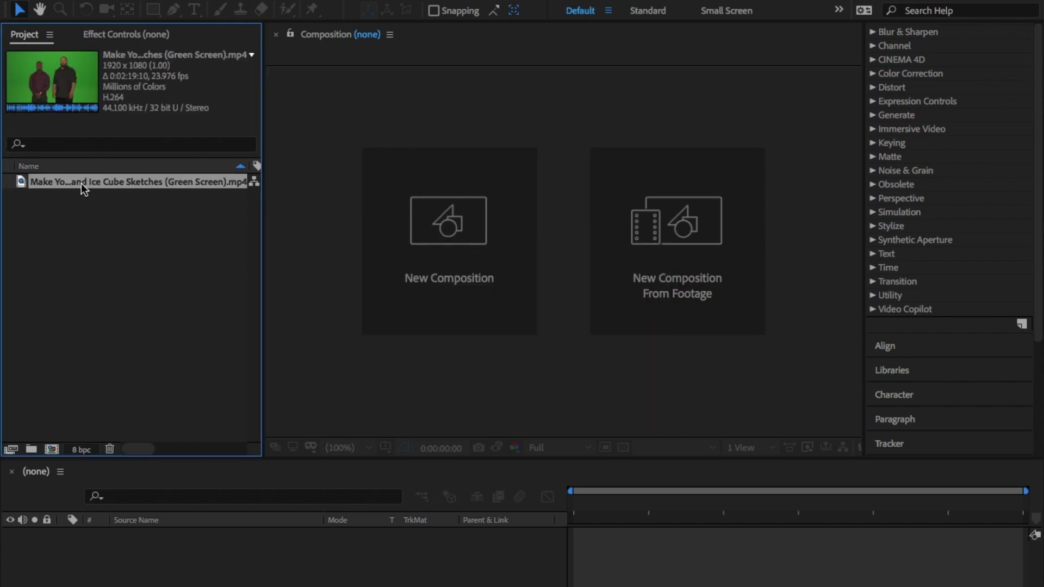
Step: Create a composition from the green-screen clip and apply the Keylight, Key Cleaner and Advanced Spill Suppressor preset to its layer
drag(81, 184, 50, 451)
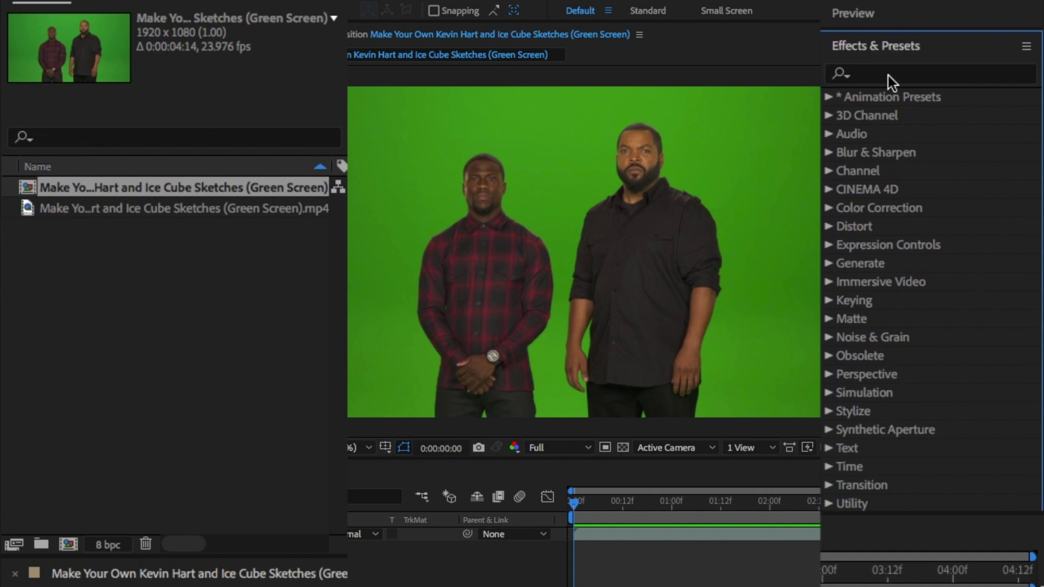
click(892, 74)
text(key)
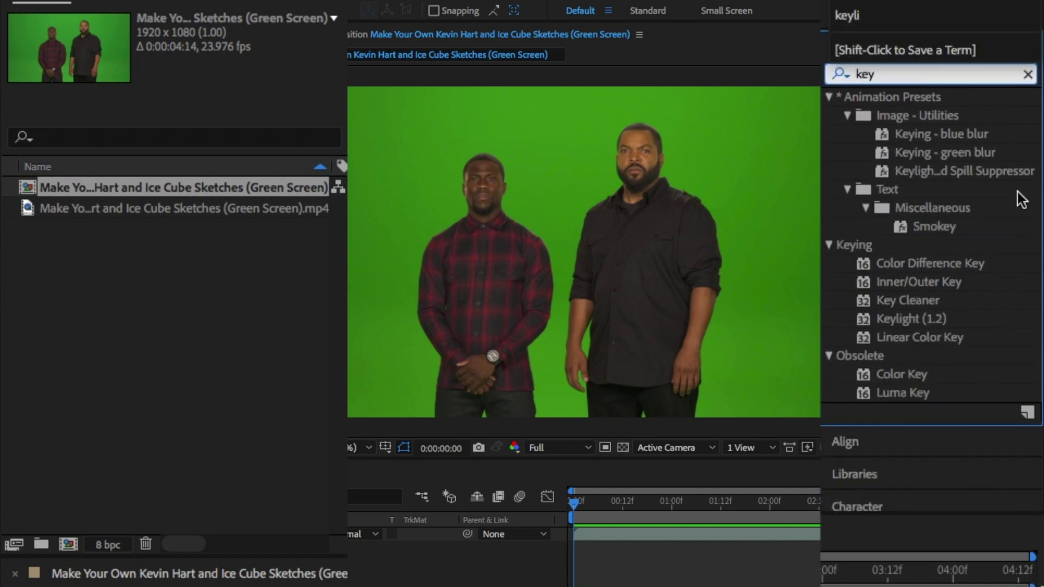
click(1011, 175)
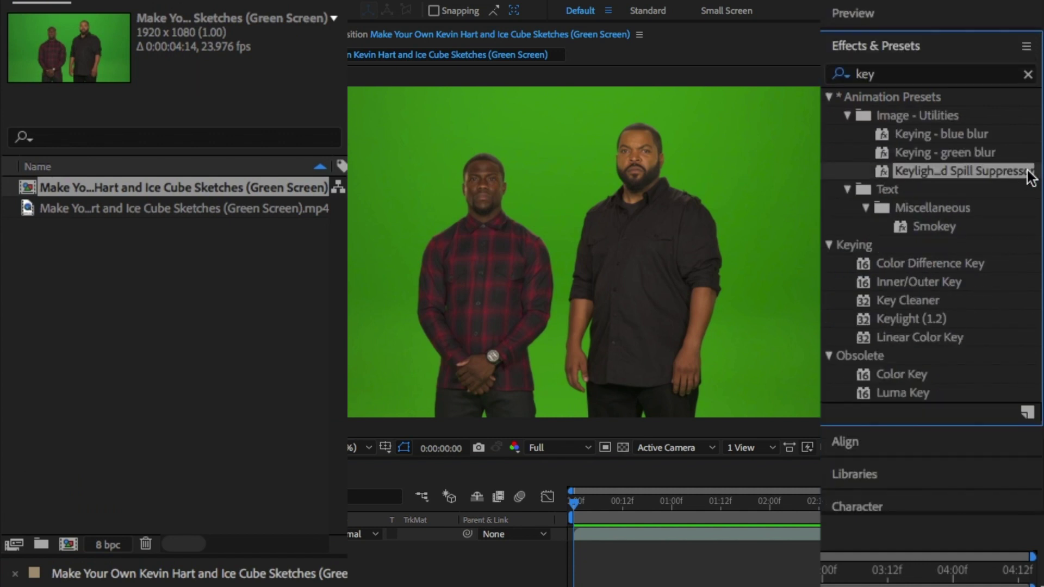
drag(1030, 177, 352, 397)
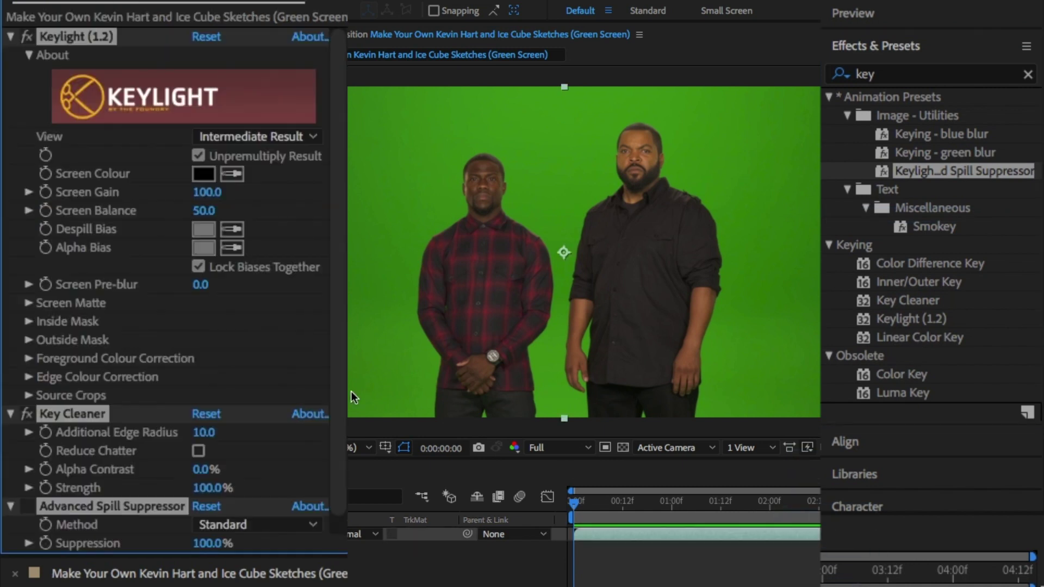
Step: Sample the green background as Keylight's screen colour and enable the Advanced Spill Suppressor to remove the green edges
click(231, 173)
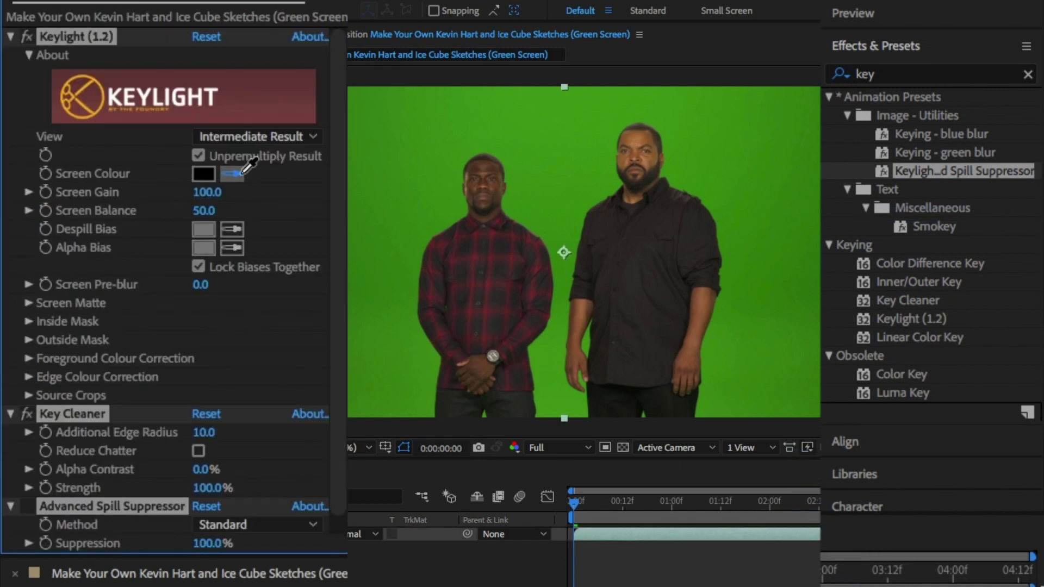
click(520, 203)
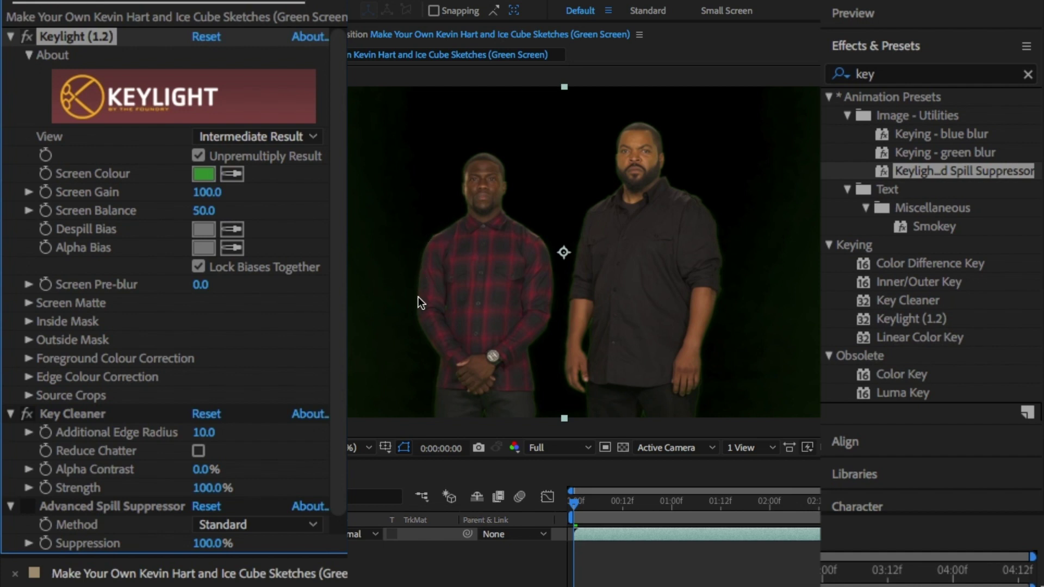
scroll(418, 297, up, 4)
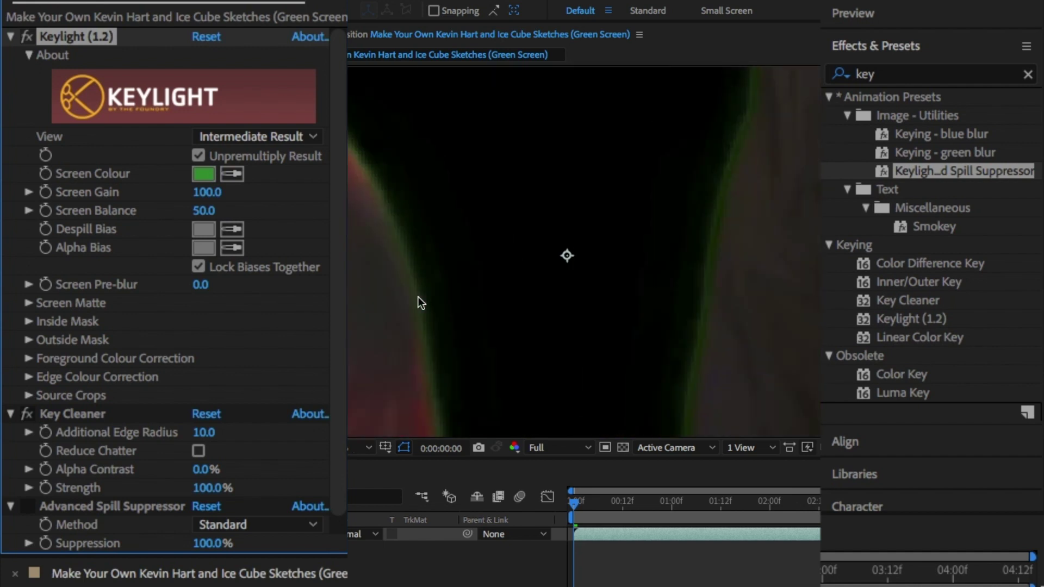
key(comma)
scroll(182, 348, down, 1)
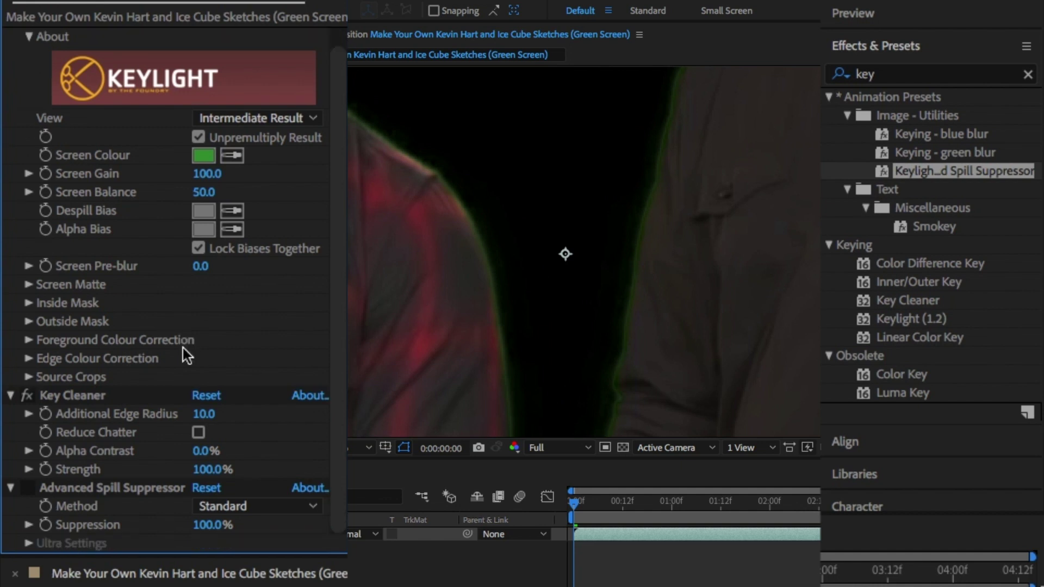
click(30, 489)
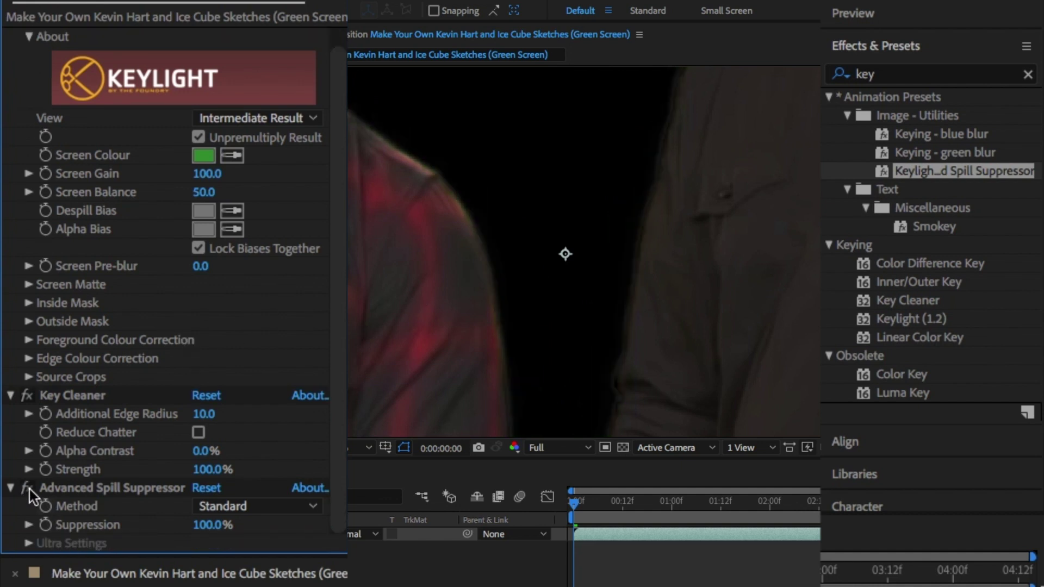
click(29, 490)
click(29, 490)
Step: Check the keyed matte in the alpha channel view while scrubbing through the clip
scroll(516, 196, down, 3)
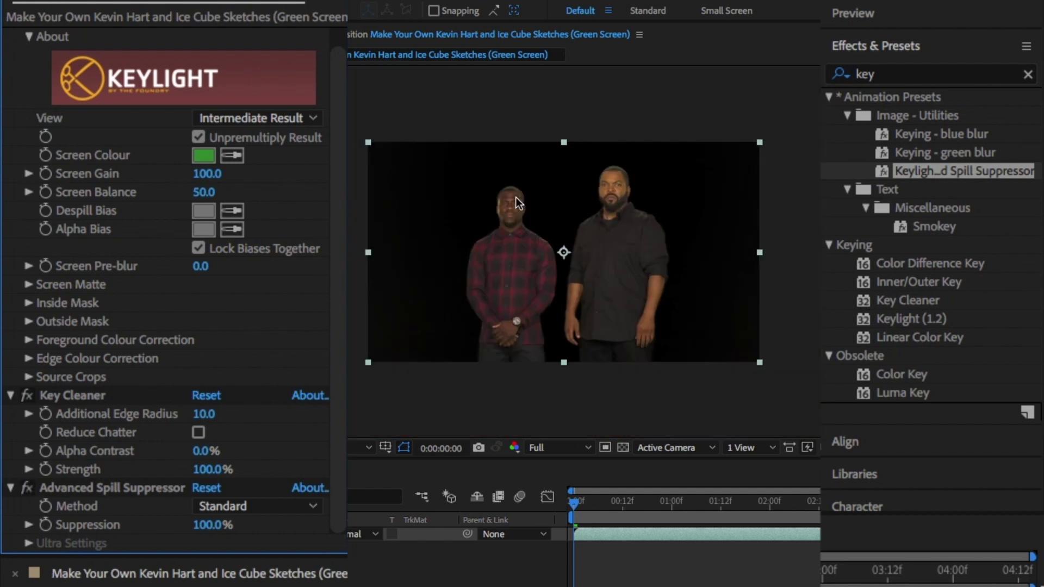
scroll(516, 197, up, 1)
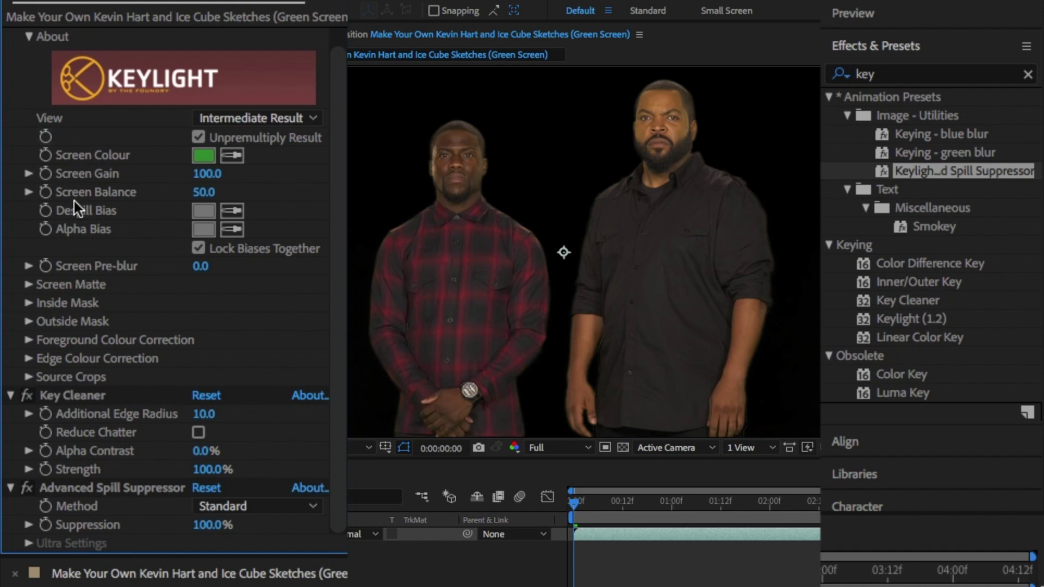
scroll(26, 37, up, 1)
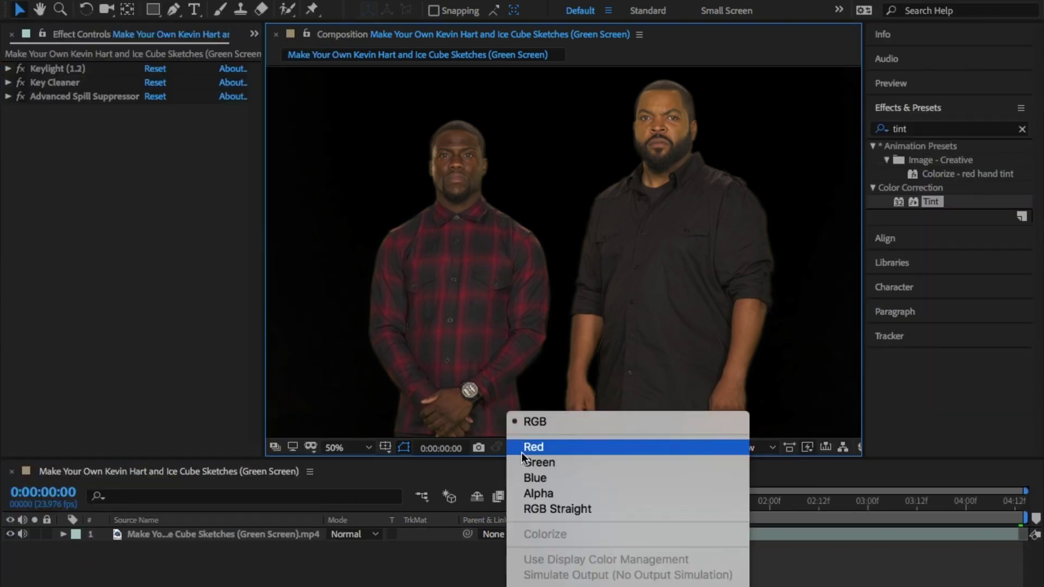
click(576, 493)
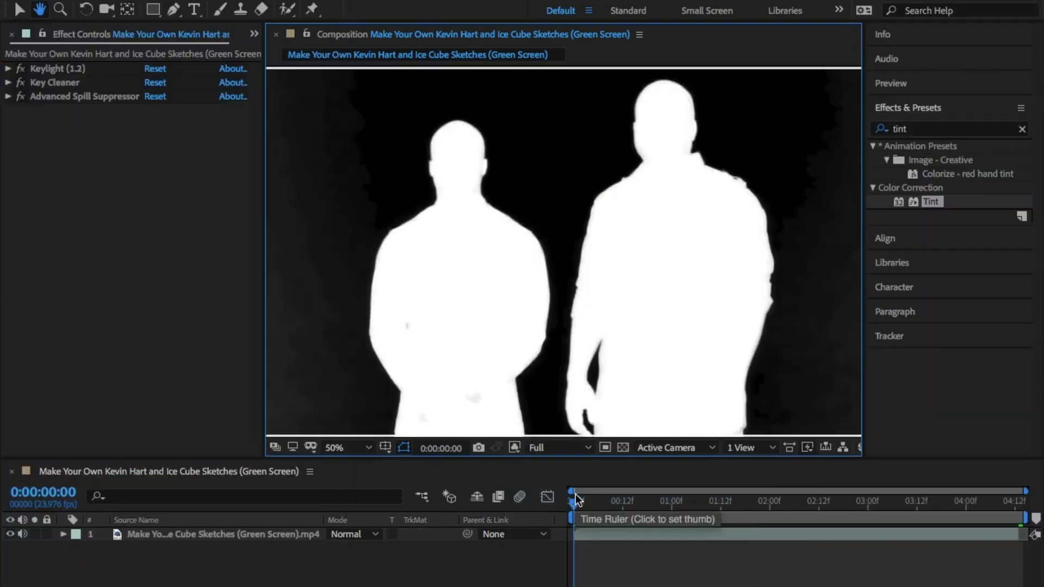
click(806, 503)
drag(808, 503, 473, 497)
Step: Duplicate the keyed clip layer and rename the copy "pratricals"
click(226, 537)
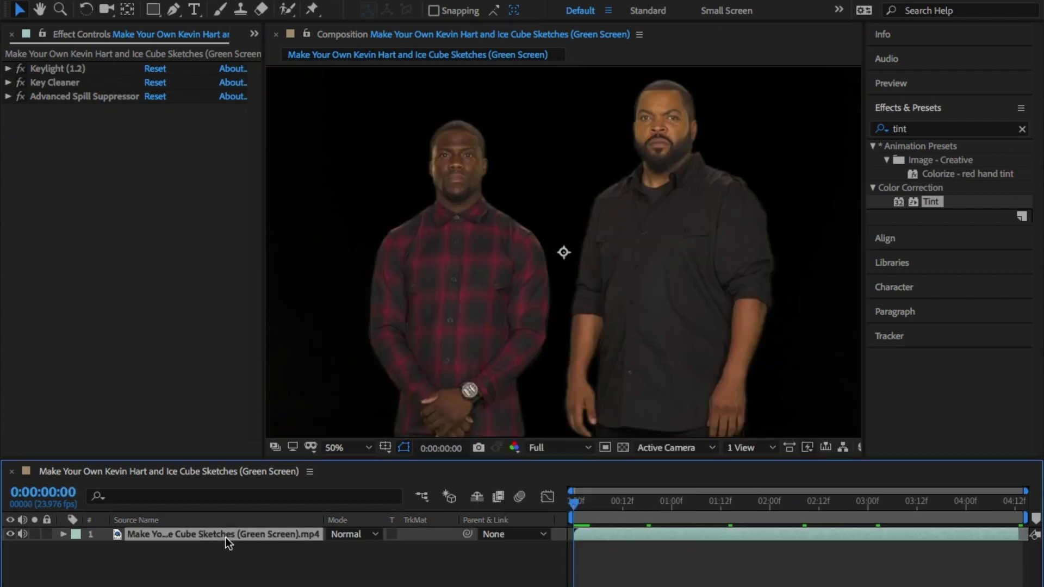
key(super+d)
ctrl+click(8, 68)
key(Return)
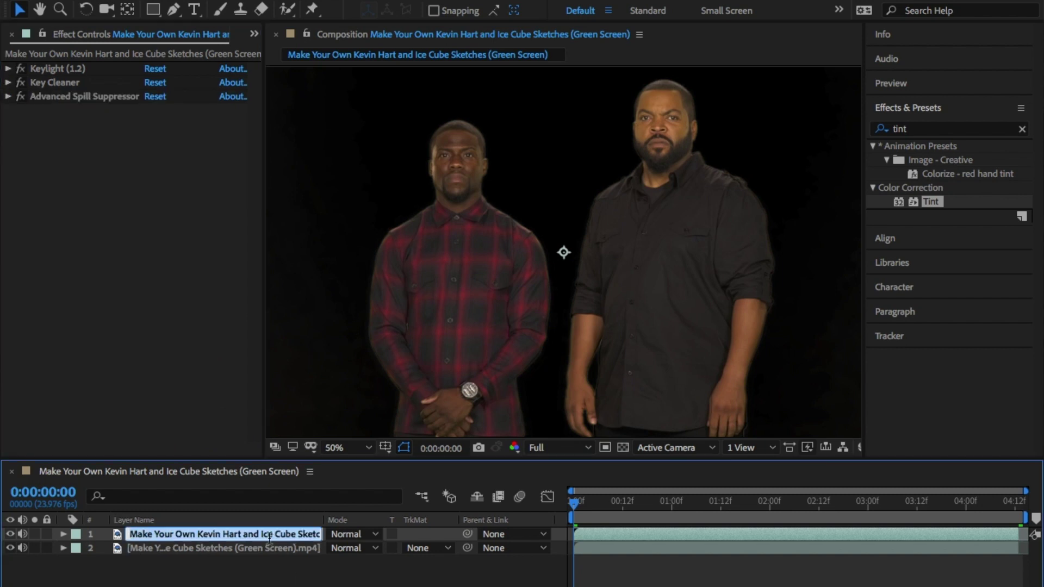
text(pratricals)
key(Return)
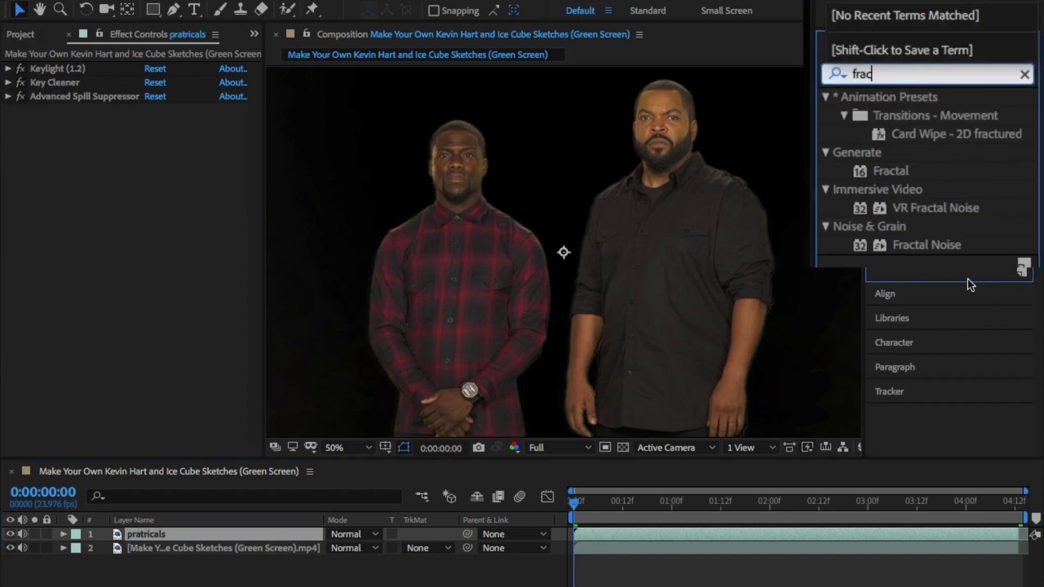
Step: Apply Fractal Noise to the pratricals layer with contrast 195 and brightness -21
click(945, 242)
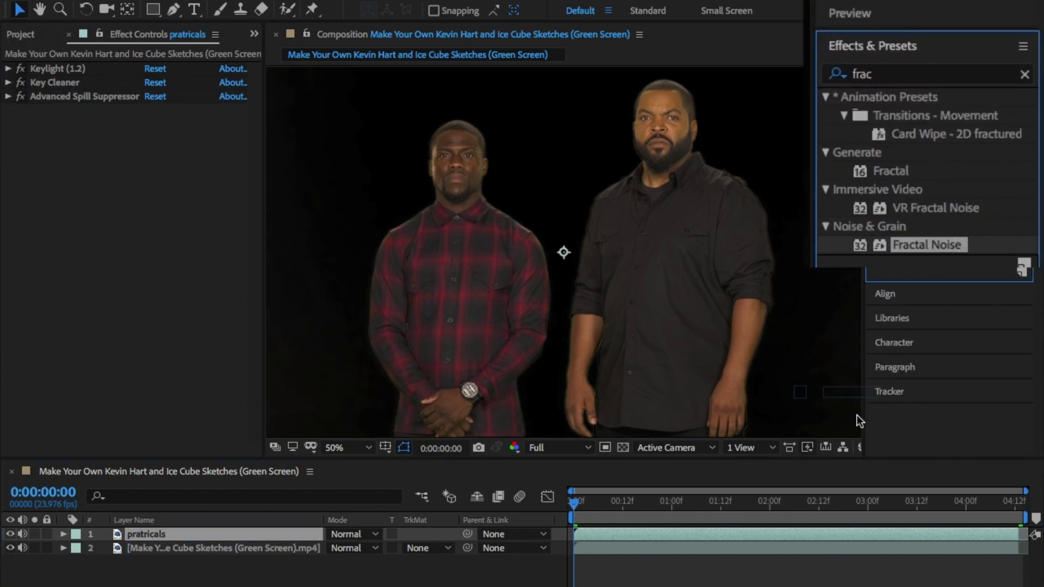
drag(856, 415, 831, 527)
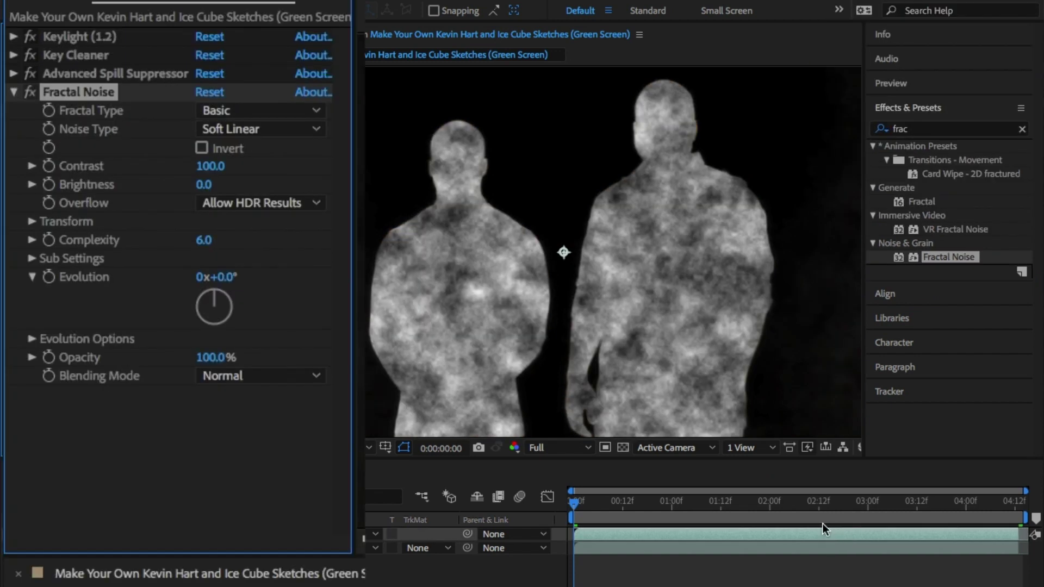
drag(210, 166, 322, 175)
mouse_move(204, 185)
mouse_down()
mouse_move(165, 192)
mouse_move(184, 190)
mouse_up()
Step: Try applying a 4-Color Gradient effect to the pratricals layer
click(988, 132)
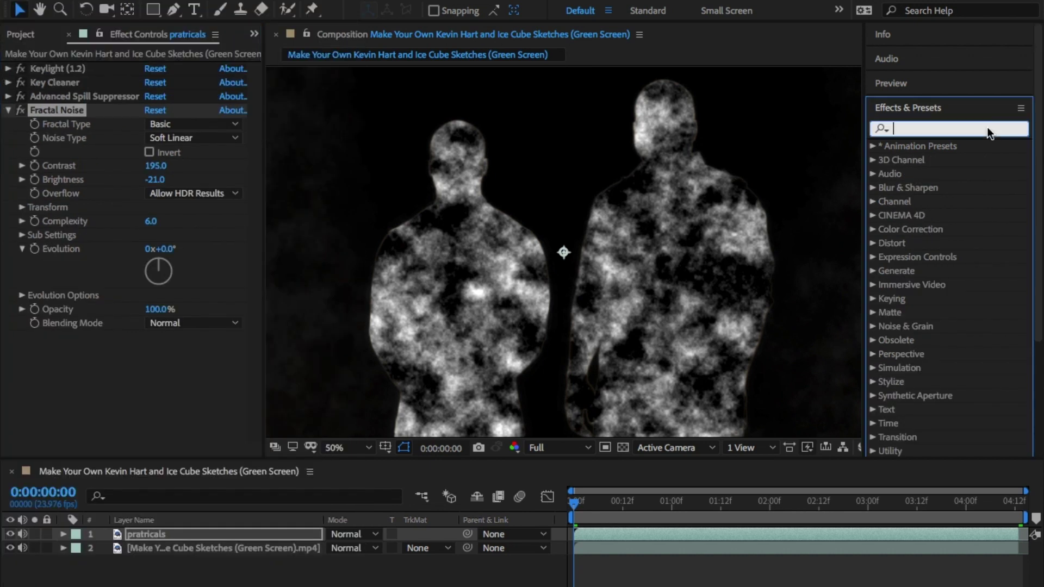
text(colour)
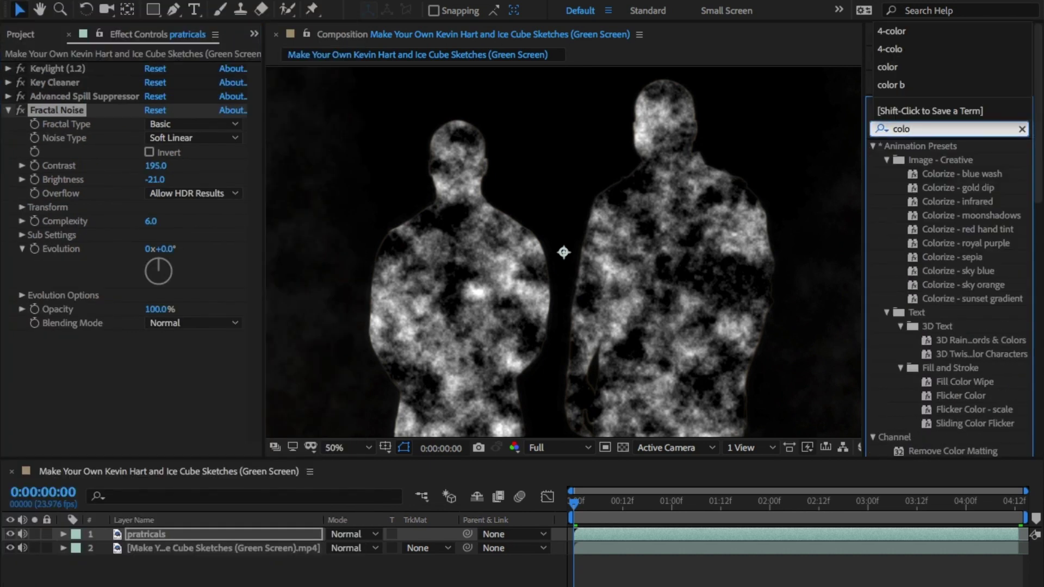
key(BackSpace)
key(BackSpace)
key(BackSpace)
key(BackSpace)
key(BackSpace)
key(BackSpace)
text(4)
click(969, 154)
drag(941, 160, 601, 269)
Step: Recolor the 4-Color Gradient with white for color 1 and reddish browns for the other colors, and turn the effect off
click(155, 312)
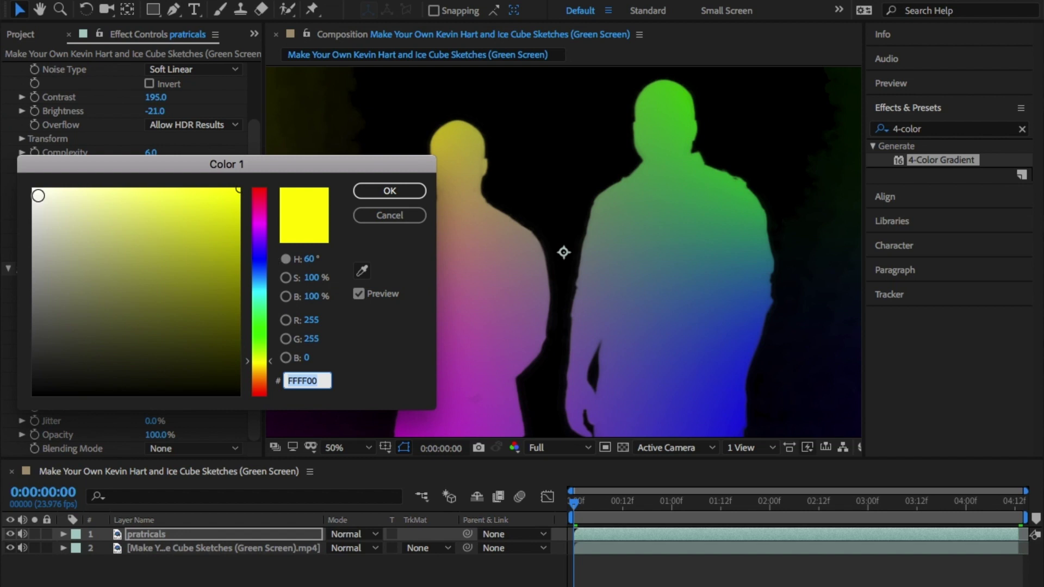
click(389, 191)
click(155, 394)
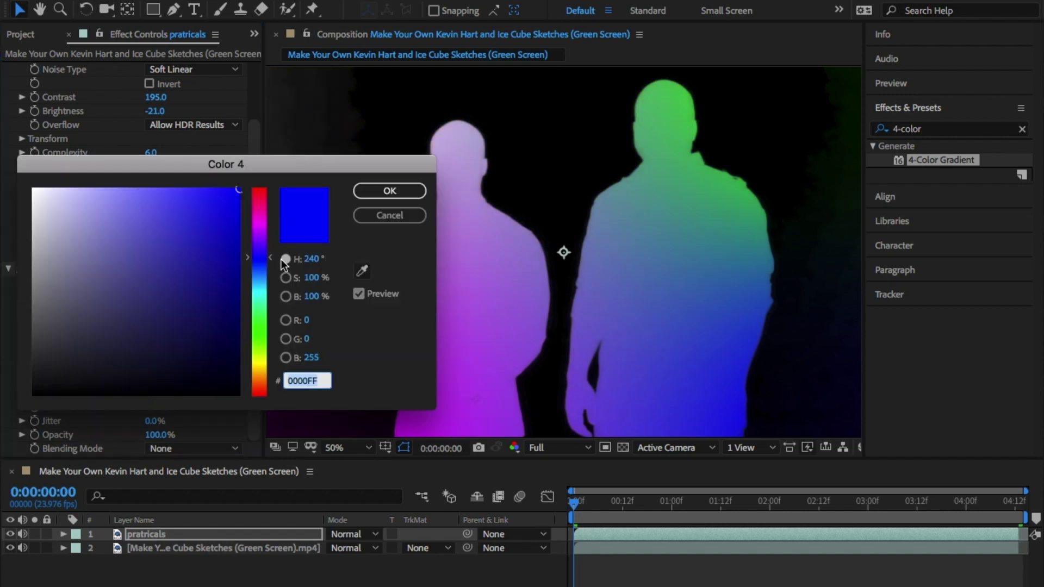
drag(261, 260, 261, 388)
drag(231, 350, 139, 297)
click(390, 191)
click(155, 366)
click(390, 191)
click(152, 338)
key(Escape)
click(153, 338)
click(402, 192)
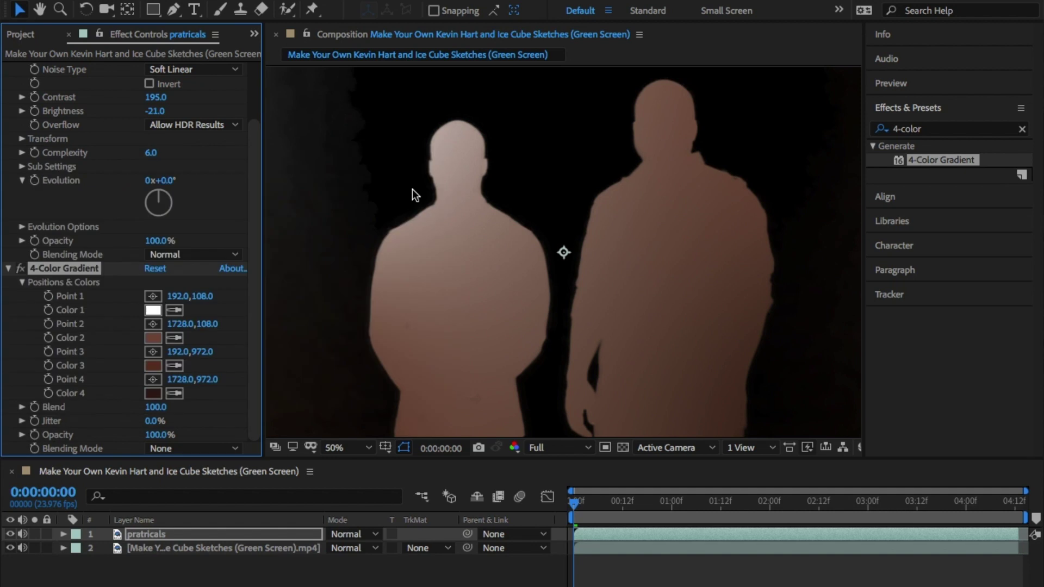
click(8, 268)
Step: Apply Tint to the pratricals layer, mapping black to pure black and white to dark red 3A1616
click(1023, 129)
text(tint)
drag(931, 202, 163, 534)
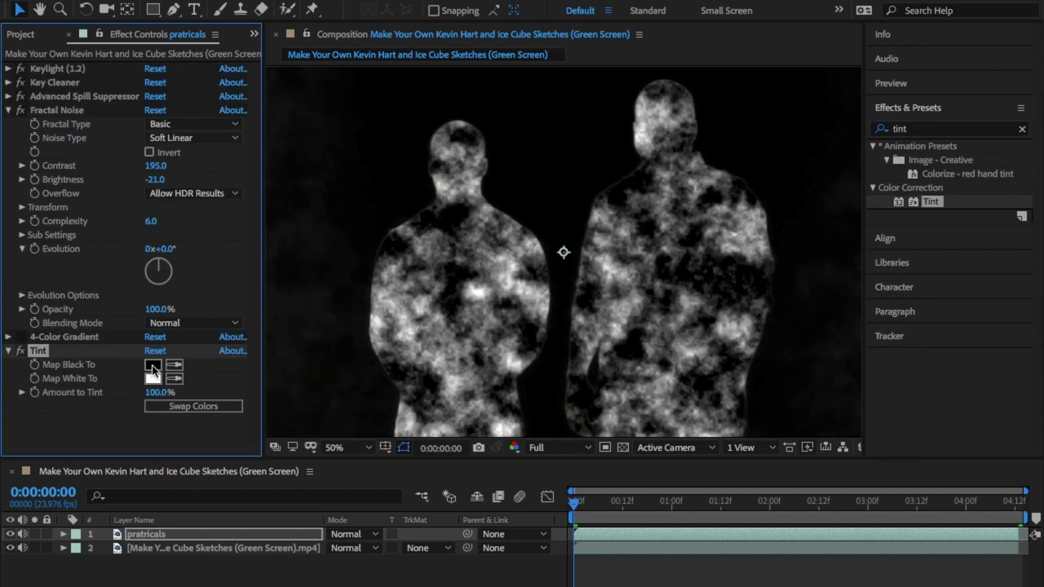
click(152, 365)
mouse_move(228, 354)
mouse_down()
mouse_move(217, 324)
mouse_move(8, 412)
mouse_up()
key(Return)
click(154, 379)
mouse_move(172, 366)
mouse_down()
mouse_move(180, 357)
mouse_move(162, 349)
mouse_up()
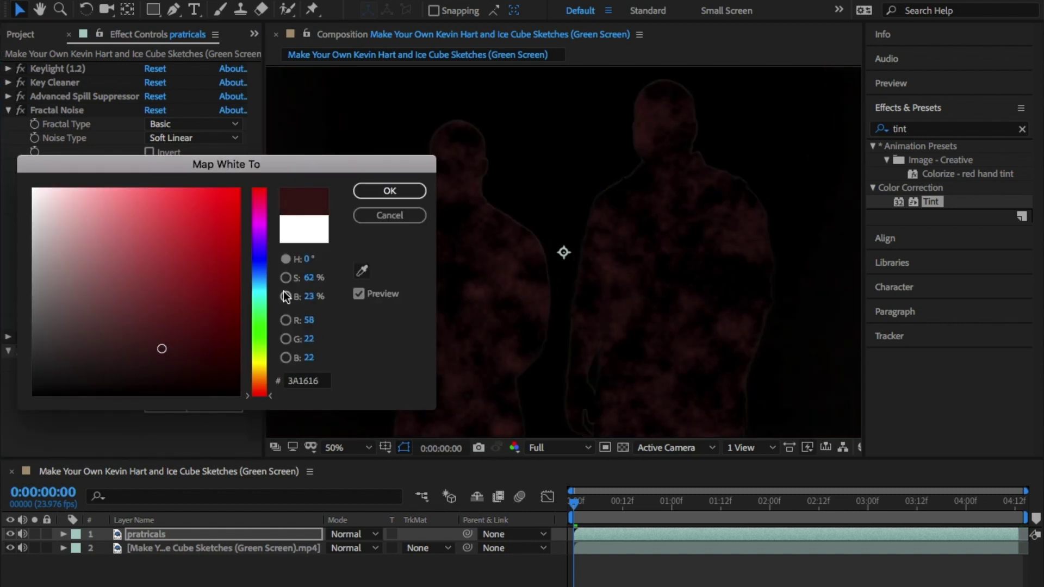
click(389, 190)
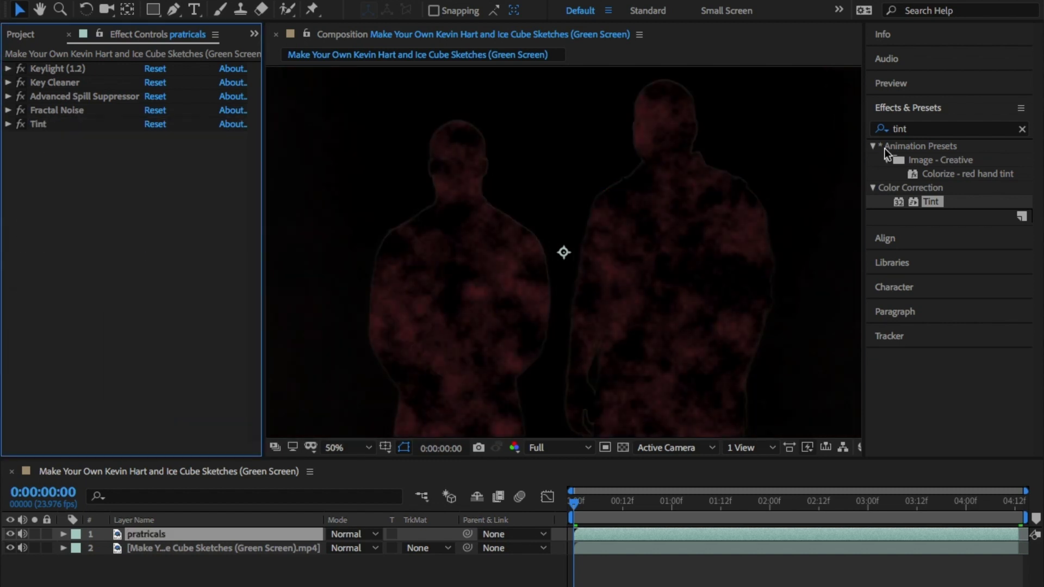
Step: Find the Linear Wipe transition preset and apply it to the pratricals layer
click(1023, 129)
text(whip)
key(BackSpace)
key(BackSpace)
key(BackSpace)
text(ip)
key(BackSpace)
key(BackSpace)
key(BackSpace)
text(lina)
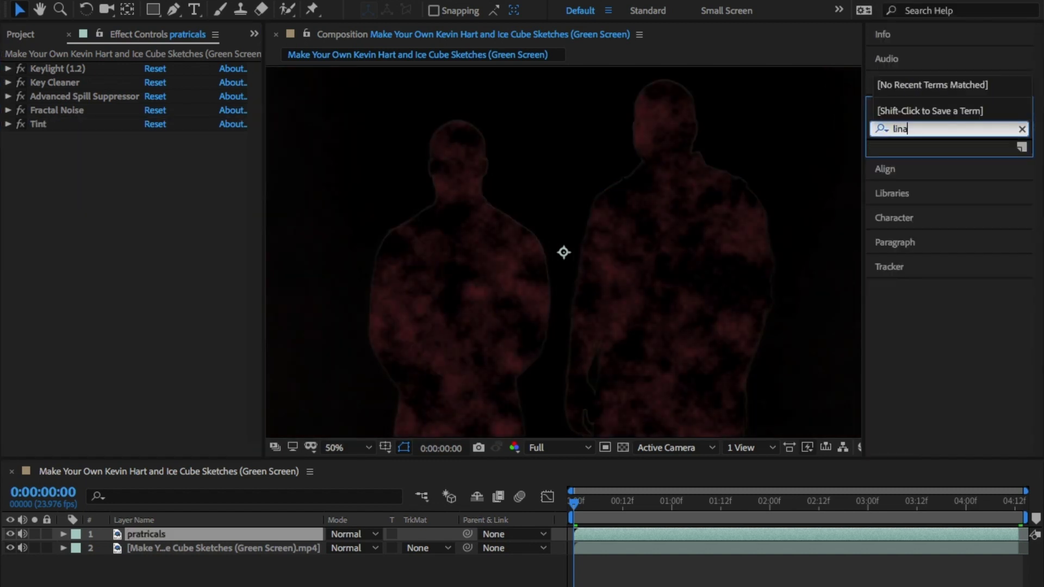
key(BackSpace)
key(BackSpace)
key(BackSpace)
key(BackSpace)
text(wipe)
scroll(975, 297, down, 3)
double_click(947, 406)
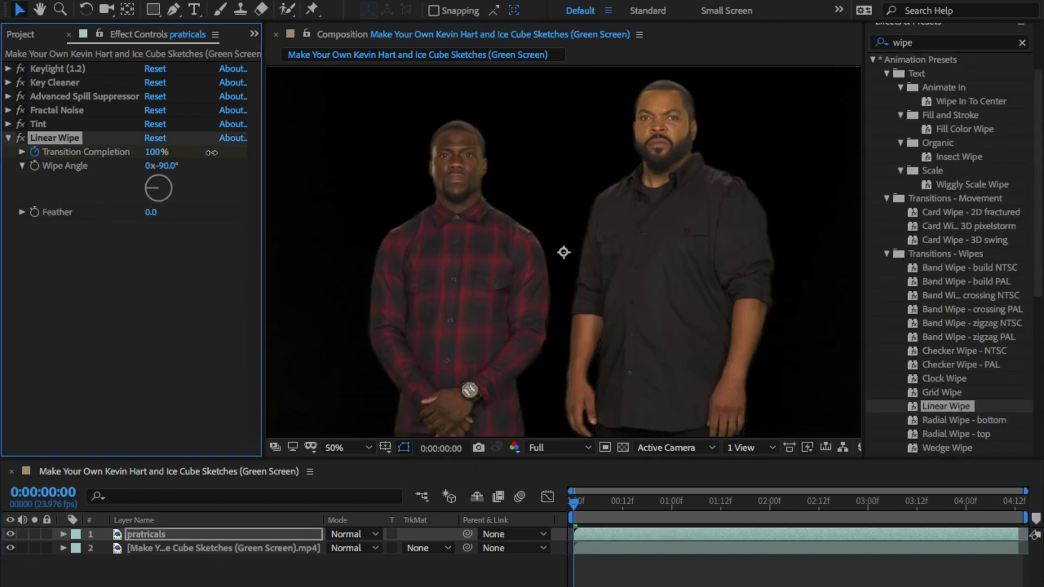
Step: Set the Linear Wipe's angle to 54° while adjusting its transition completion partway through the clip, and return to the first frame
drag(211, 153, 152, 194)
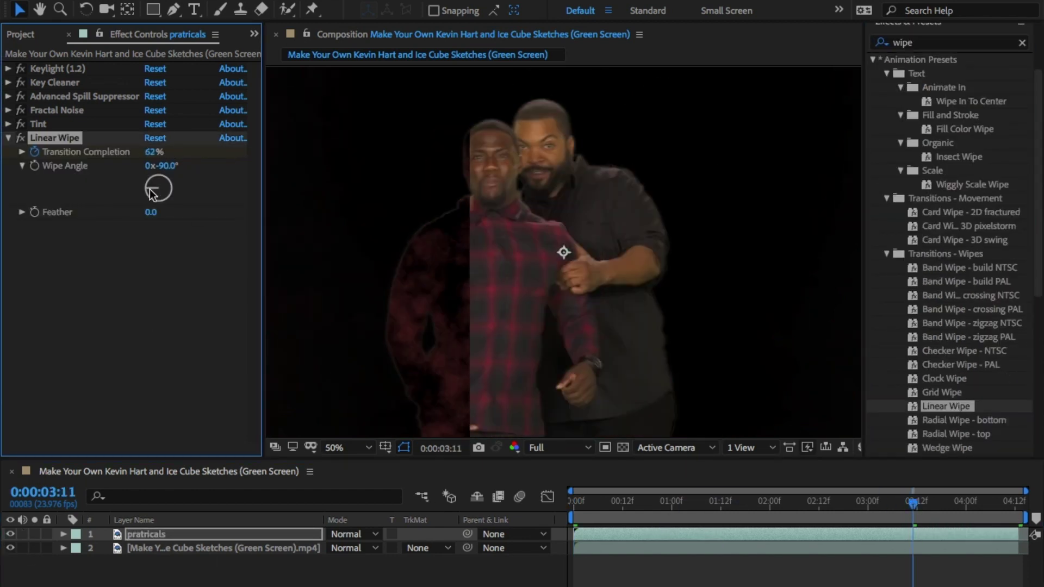
drag(149, 190, 171, 184)
drag(151, 152, 105, 193)
drag(170, 184, 169, 180)
click(573, 502)
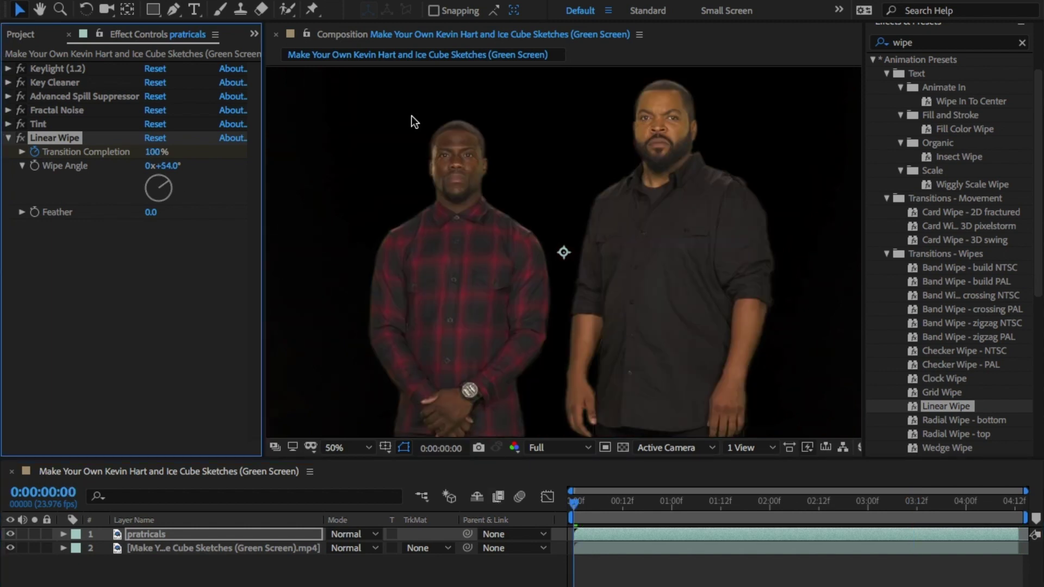
Step: Reveal the Linear Wipe keyframes of the pratricals layer and delete those after the first frame
click(63, 534)
drag(148, 460, 148, 410)
click(77, 499)
click(91, 581)
drag(629, 524, 924, 563)
key(Delete)
Step: At 0:00:02:18, keyframe a lower transition completion for the Linear Wipe and rotate its wipe angle
click(785, 454)
drag(785, 454, 844, 454)
drag(150, 151, 101, 153)
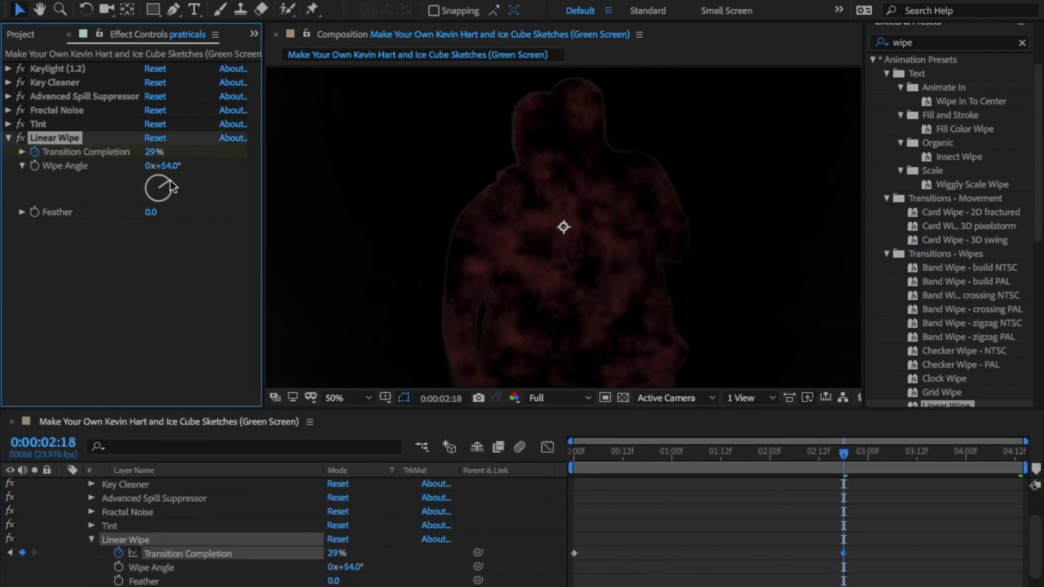
drag(168, 184, 131, 226)
drag(151, 151, 122, 153)
Step: Show the pratricals layer's keyframed properties and preview the wipe animation
drag(844, 454, 636, 453)
key(u)
click(130, 526)
key(space)
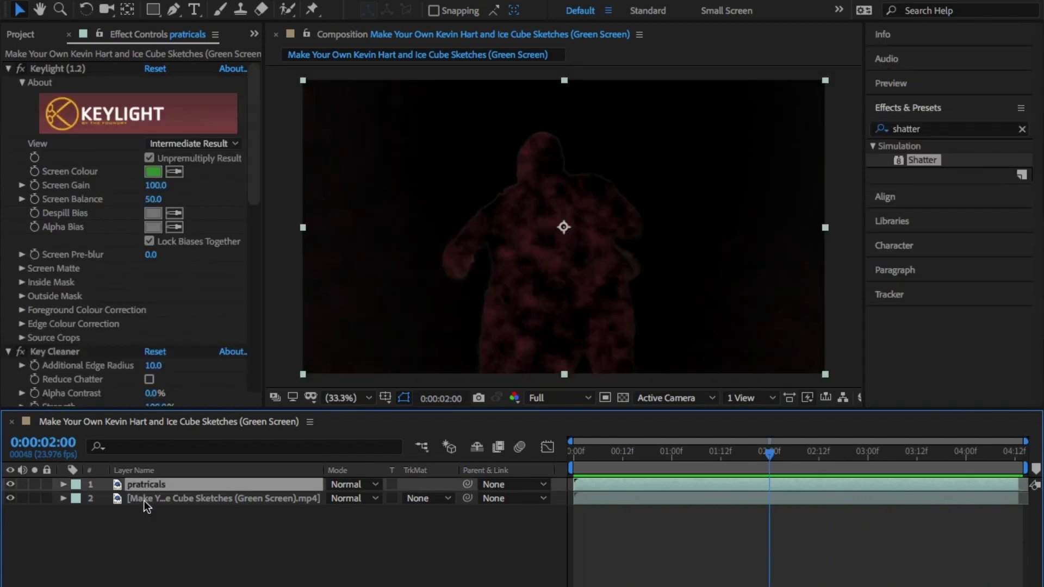
Step: Pre-compose the pratricals layer and the original clip layer together, moving all attributes into the new composition
click(149, 497)
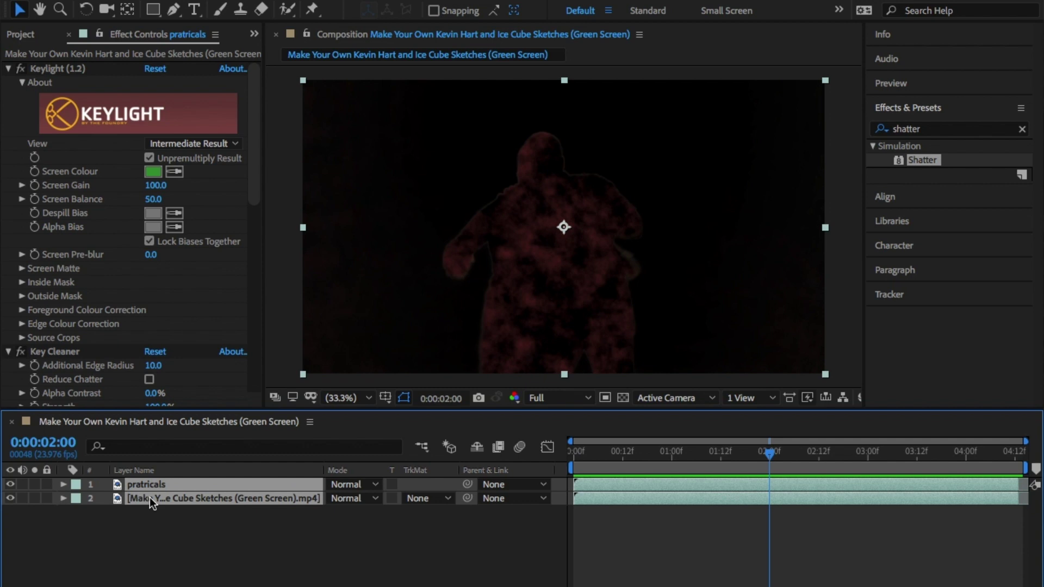
right_click(149, 497)
mouse_move(252, 482)
click(298, 545)
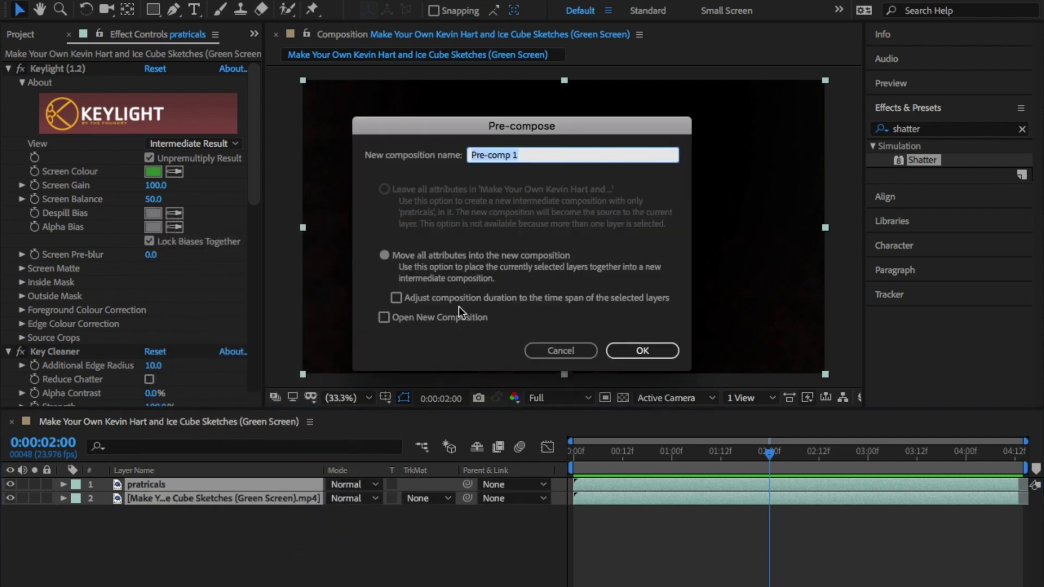
click(663, 348)
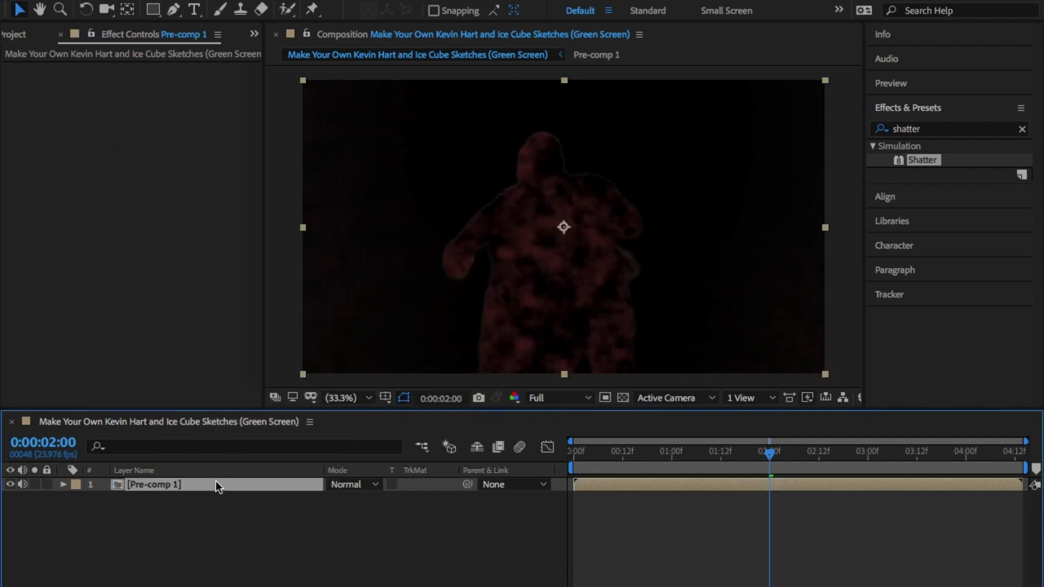
Step: Apply the Shatter effect to the Pre-comp 1 layer and set its view to Rendered
click(919, 129)
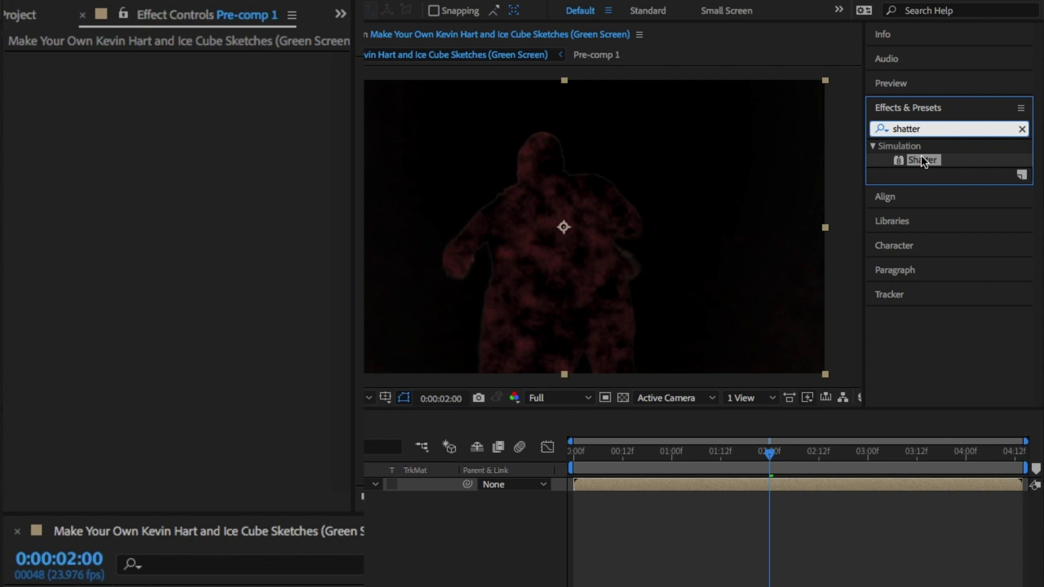
drag(922, 155, 739, 480)
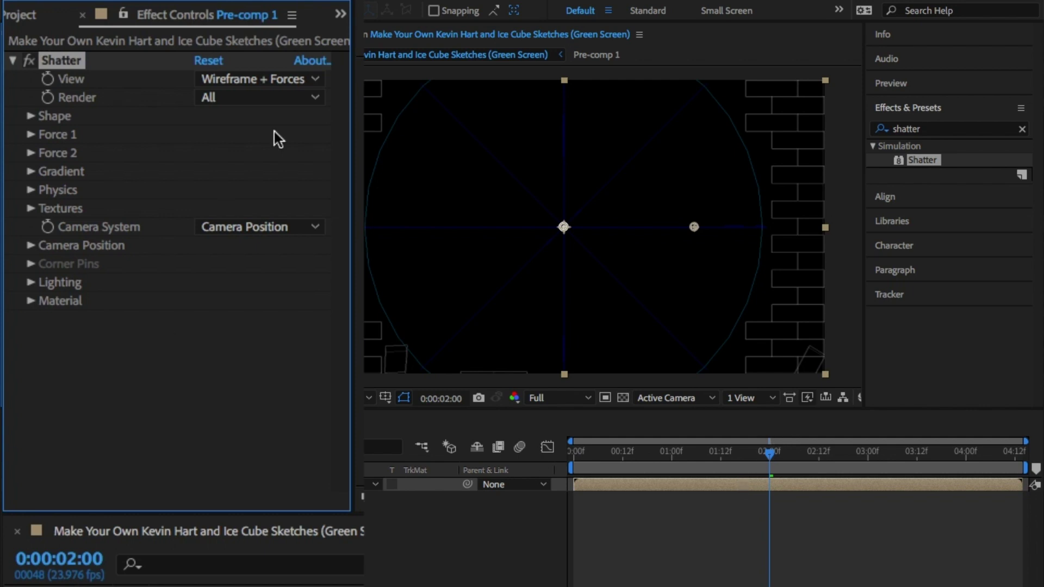
click(308, 80)
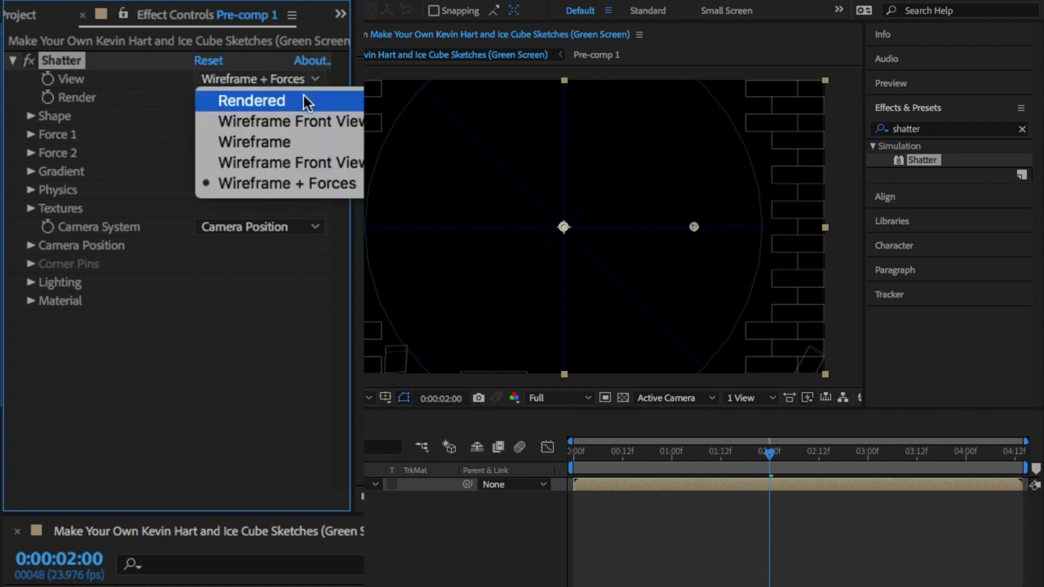
click(308, 102)
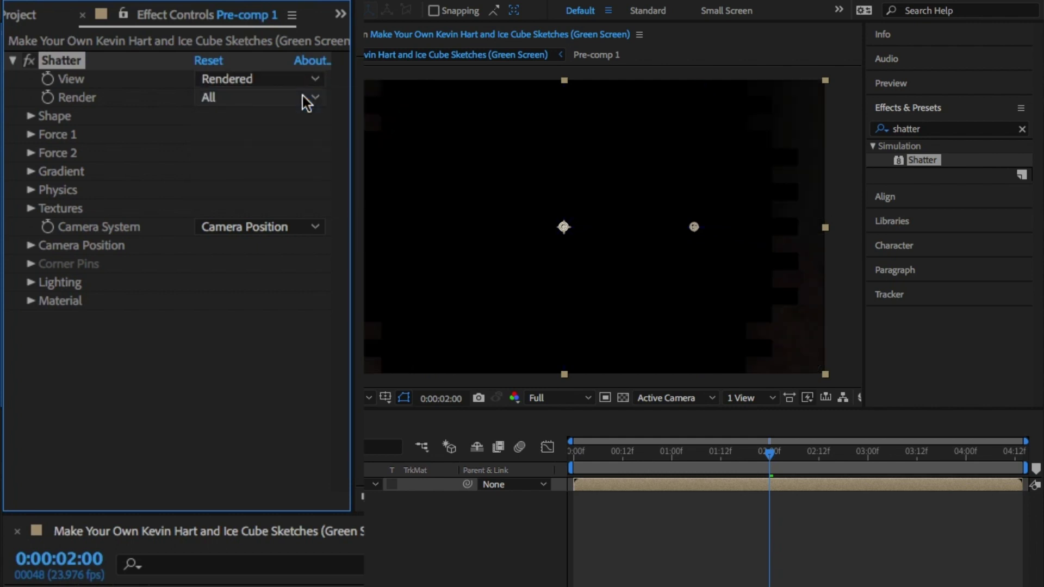
Step: Set the Shatter shape pattern to Glass and move the playhead to 0:00:00:04 to check it
click(31, 116)
click(253, 135)
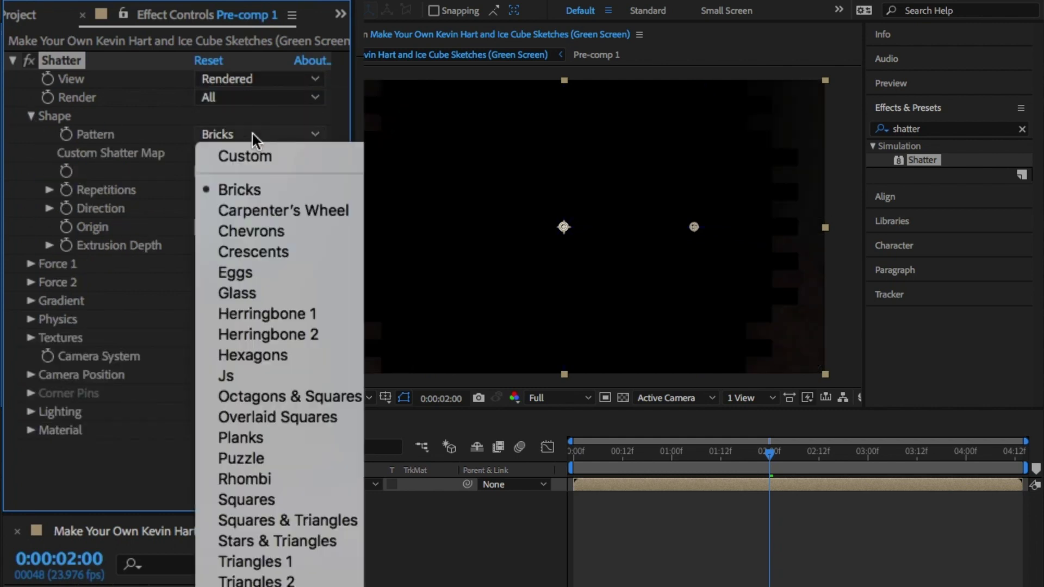
click(283, 299)
drag(770, 453, 589, 464)
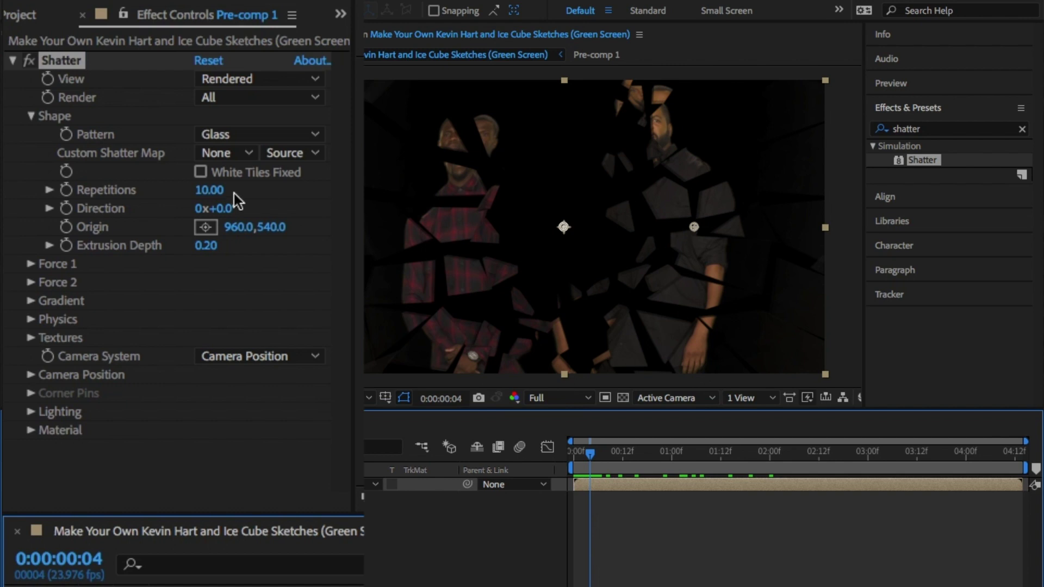
Step: Try 100, 200 and 300 repetitions for the glass pattern and settle on 200
click(210, 190)
text(100)
key(Return)
click(209, 190)
text(200)
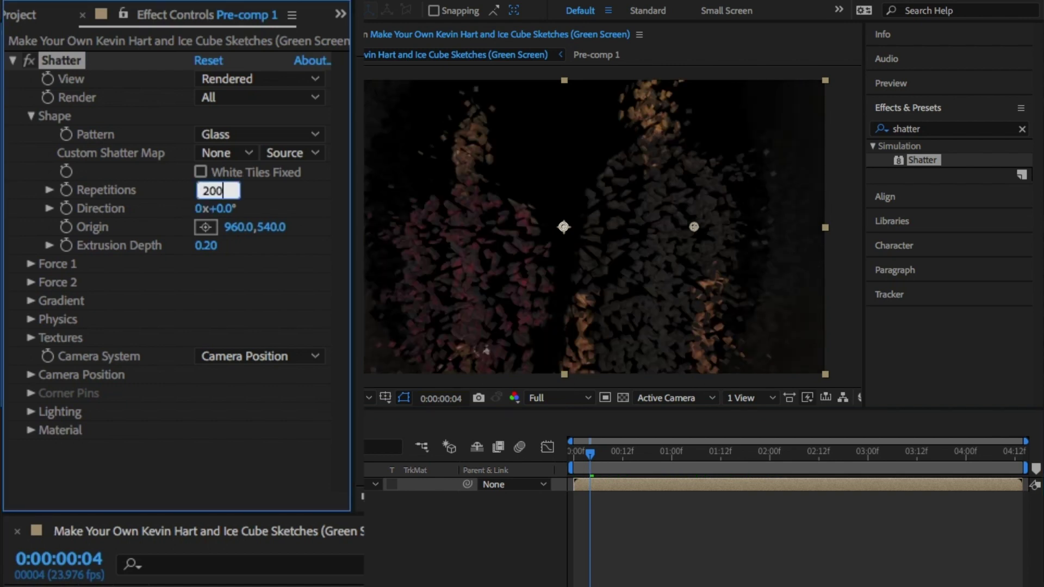
key(Return)
click(212, 189)
text(300)
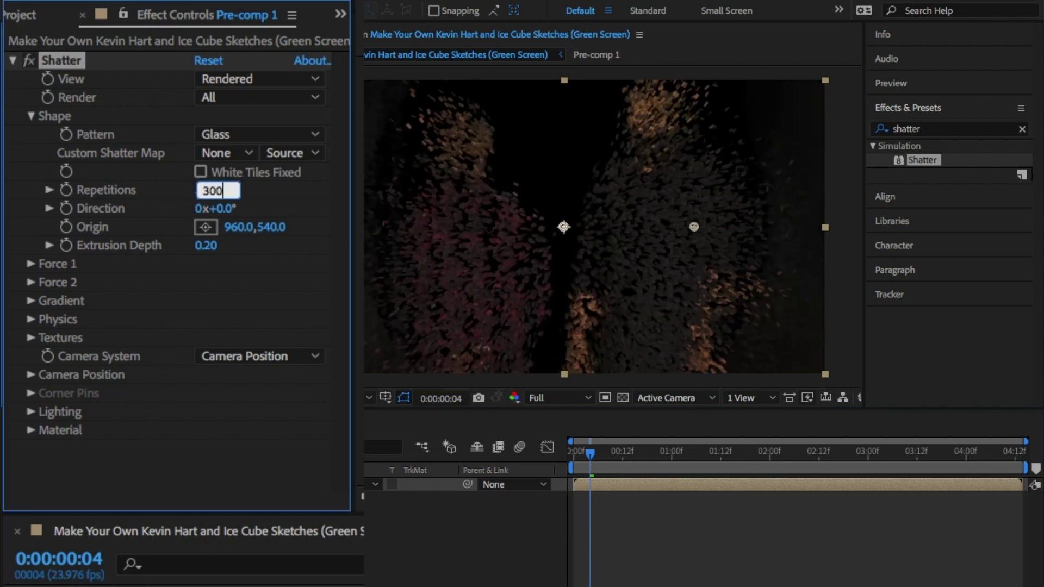
key(Return)
click(209, 189)
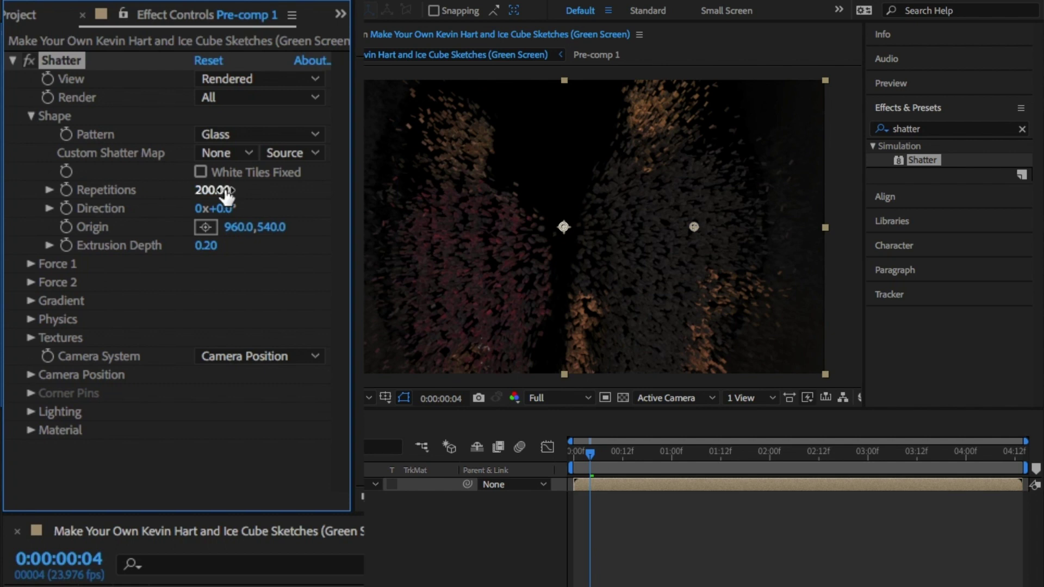
Step: Place the Force 1 centre near the frame's lower-left corner at 273, 1053, with depth 0.01 and radius 0.30
click(31, 264)
click(256, 205)
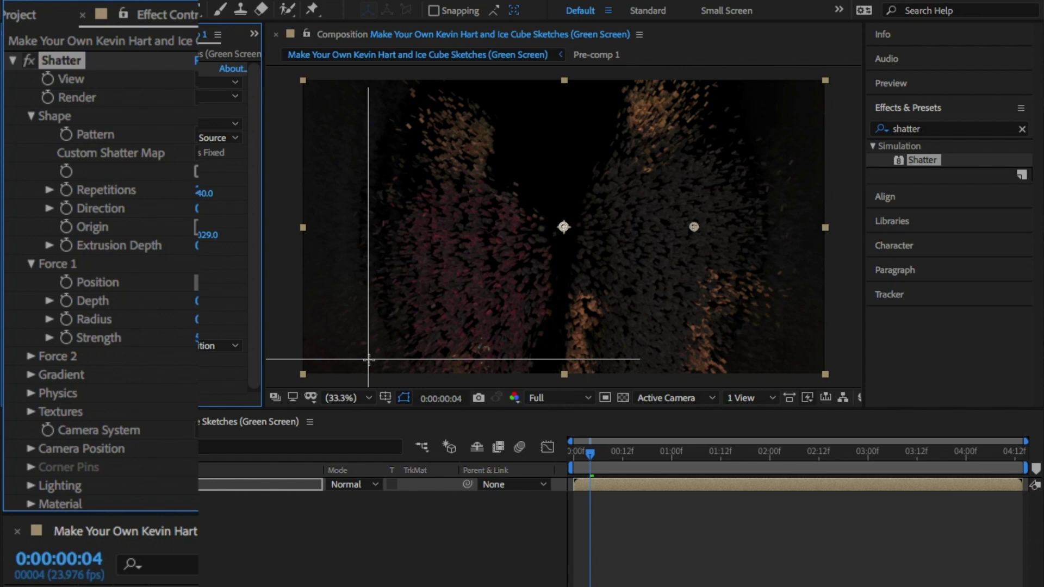
click(368, 360)
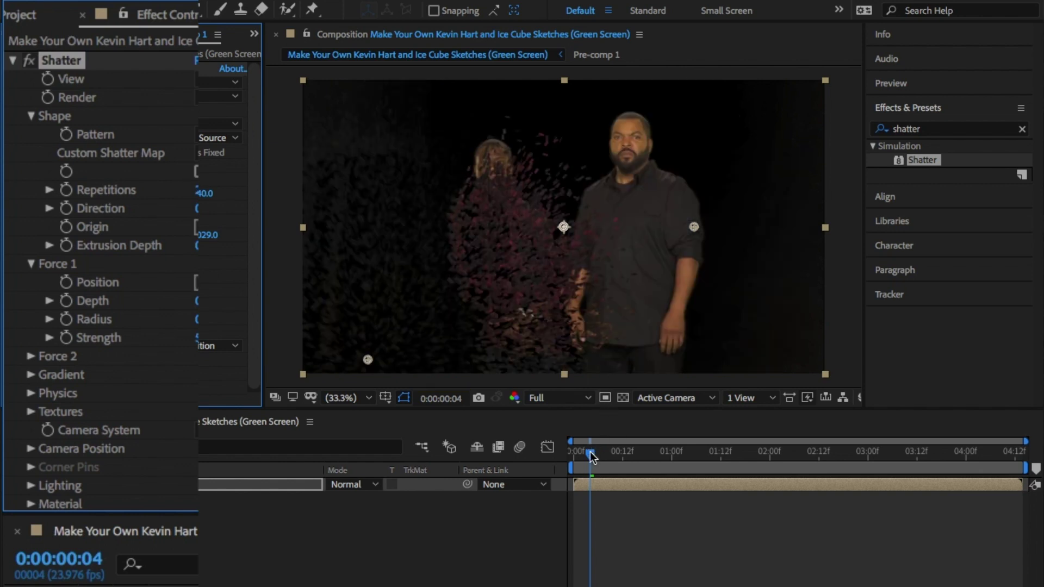
drag(590, 454, 554, 453)
drag(368, 360, 418, 366)
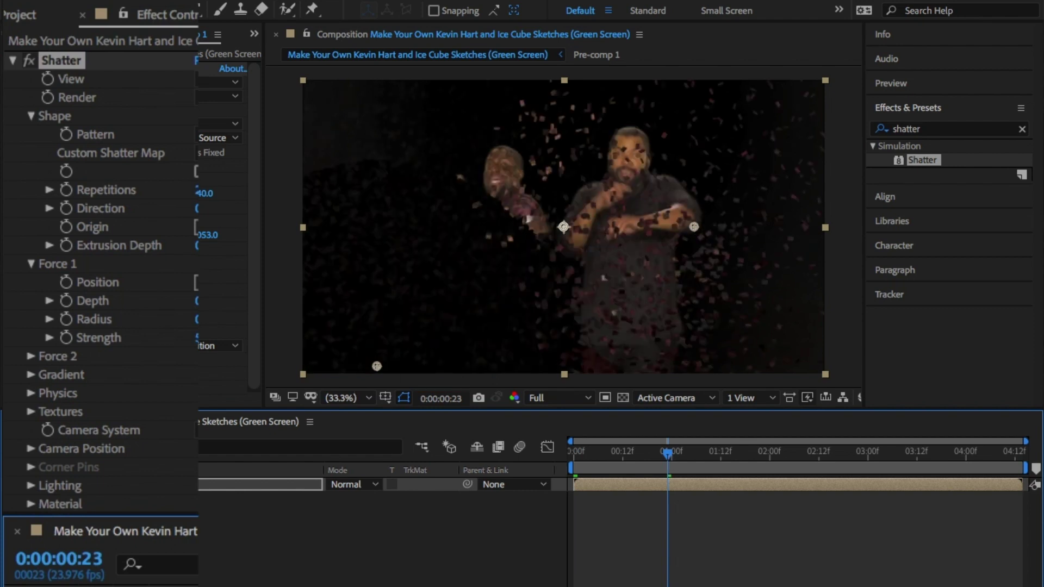
mouse_move(196, 319)
mouse_down()
mouse_move(182, 320)
mouse_move(198, 319)
mouse_up()
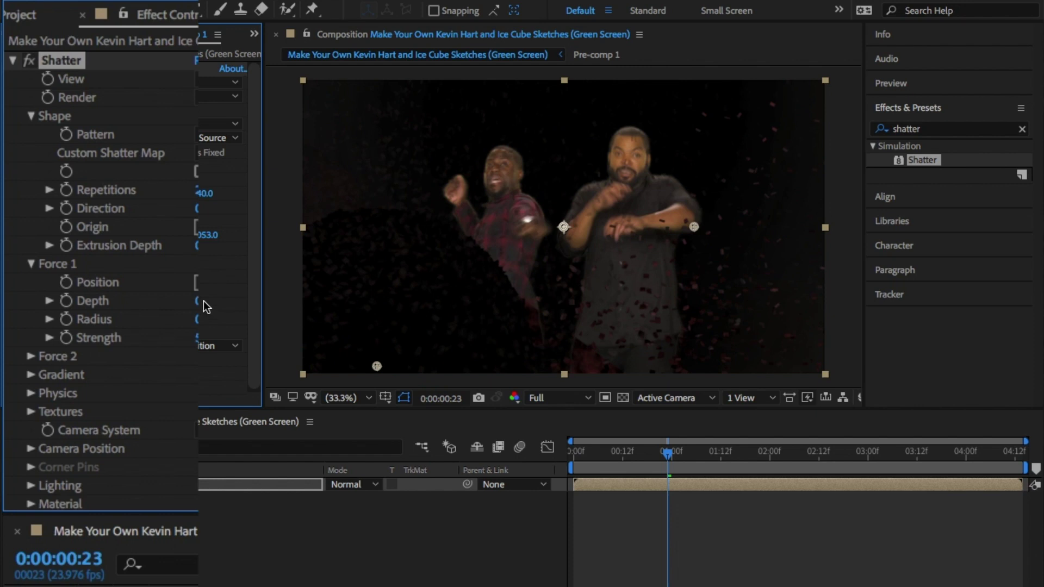
Step: In the Shatter physics settings, raise the viscosity to 0.25 and the gravity inclination to 60
scroll(146, 401, down, 1)
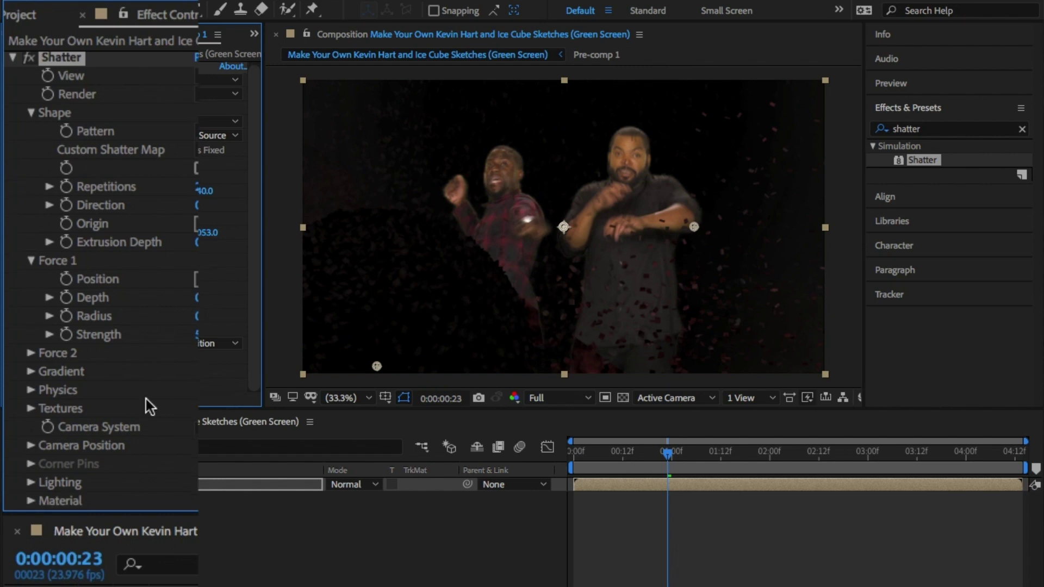
click(31, 390)
scroll(33, 388, down, 3)
scroll(101, 283, down, 2)
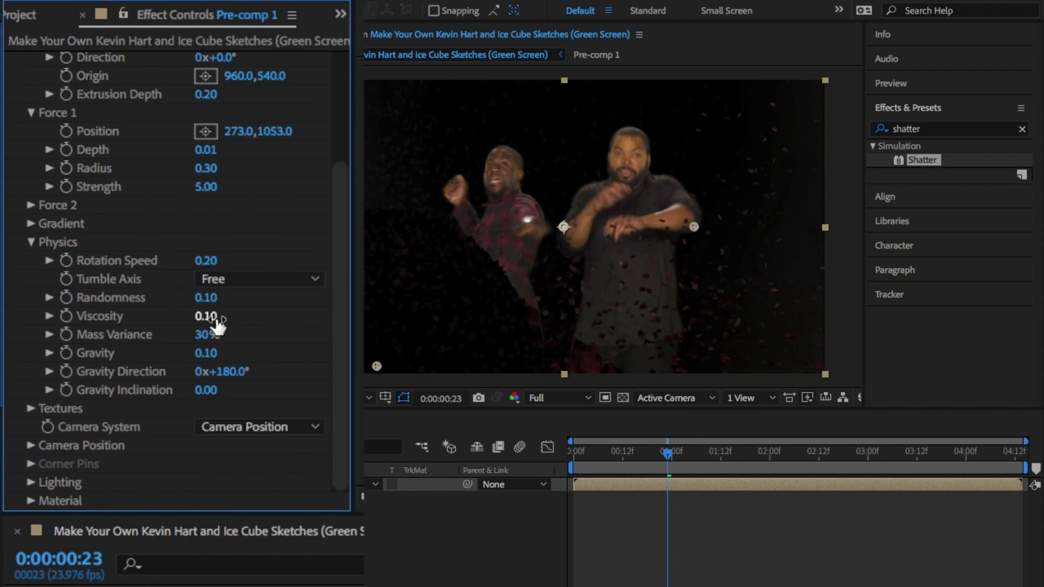
drag(215, 320, 206, 320)
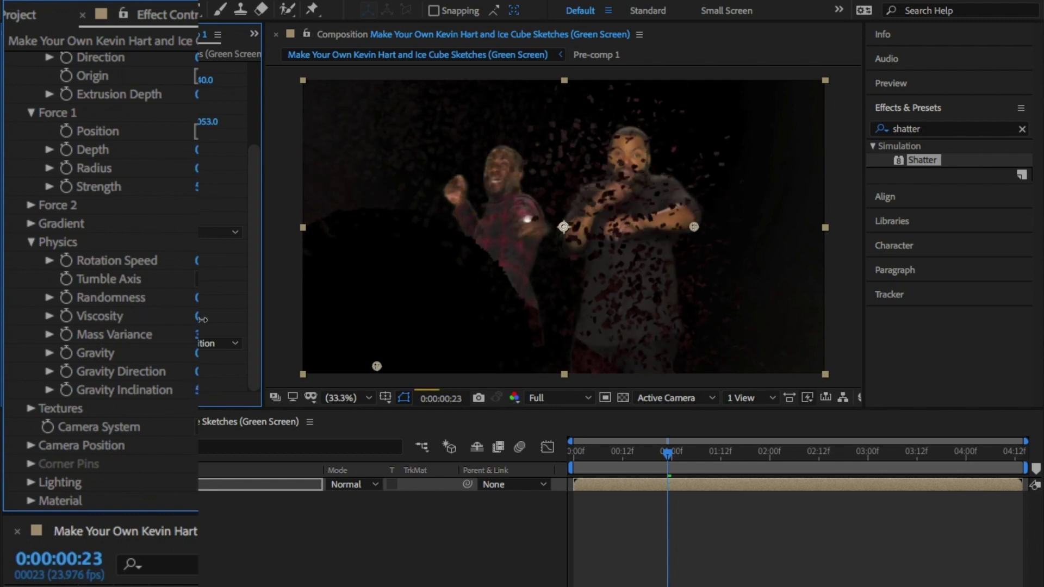
drag(203, 320, 207, 319)
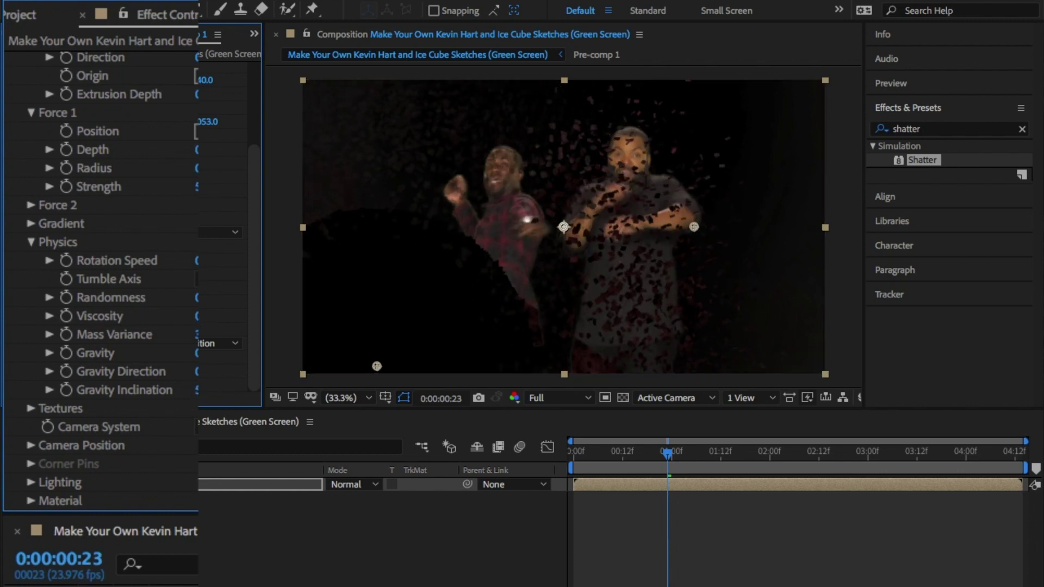
drag(196, 389, 198, 390)
Step: At 0:00:02:01, keyframe the Force 1 position at 696, 750, and adjust the keyframed viscosity and gravity, with gravity at 0.60
click(492, 283)
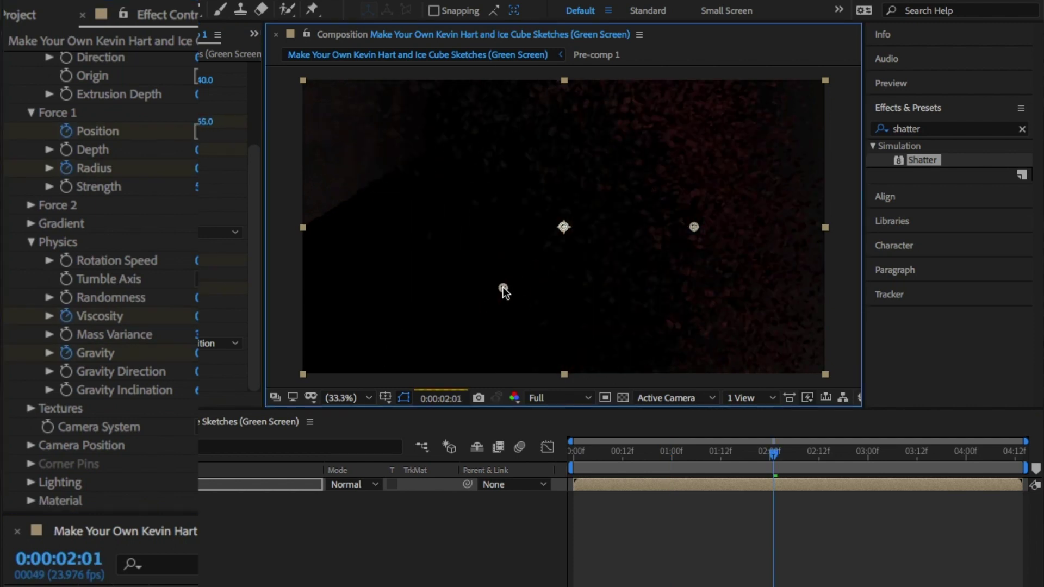
drag(196, 316, 215, 316)
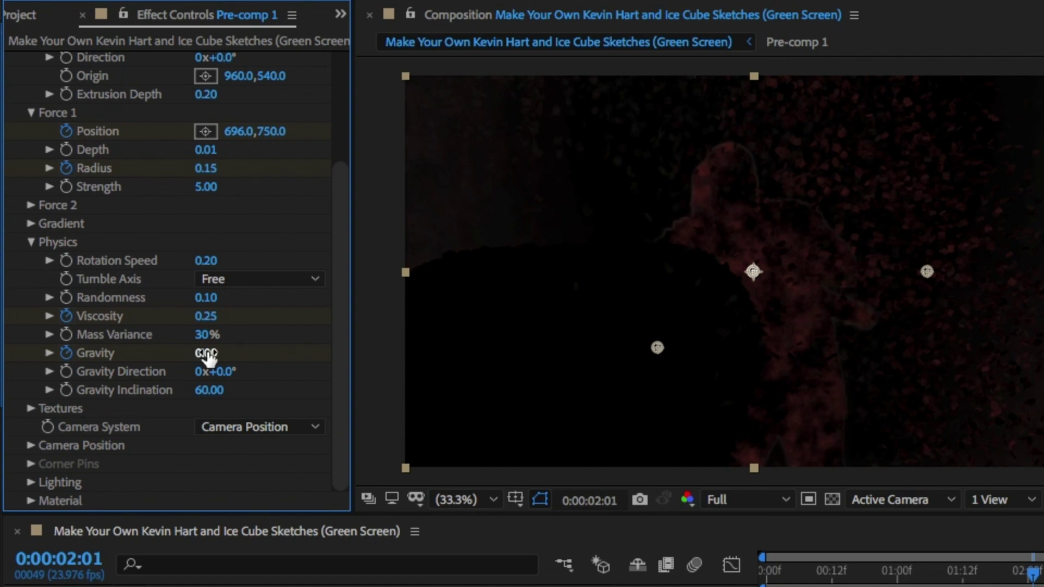
click(205, 353)
text(0.)
key(BackSpace)
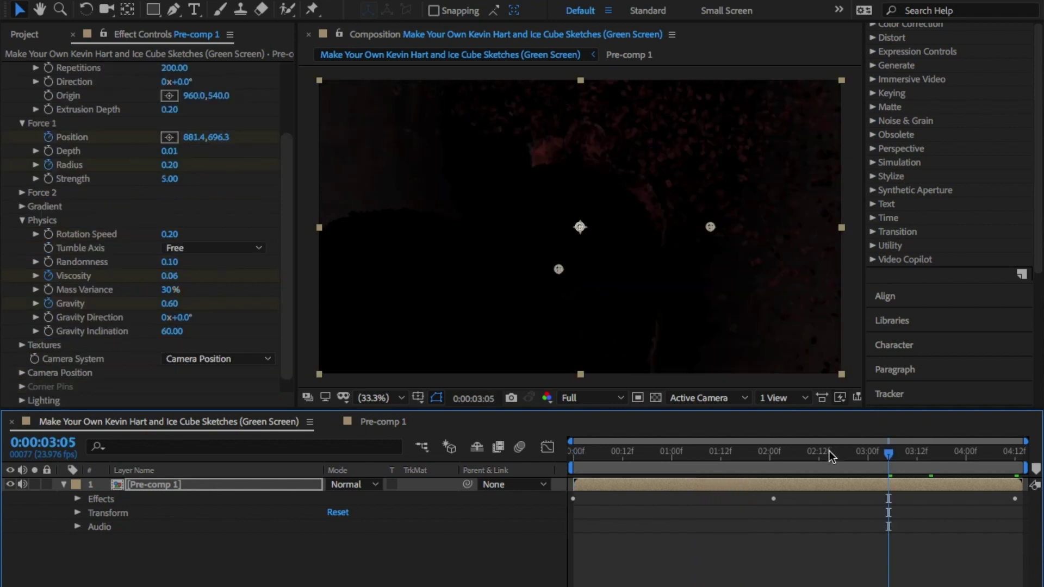
Step: Check the shatter around 0:00:02:04, and in Pre-comp 1 set the pratricals layer's Linear Wipe feather to 72
click(828, 452)
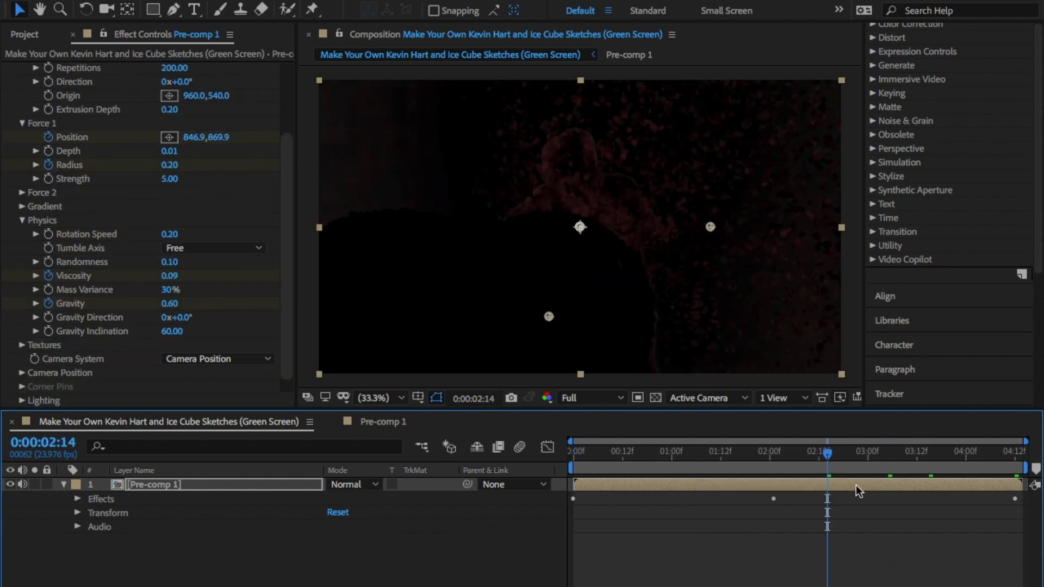
click(787, 451)
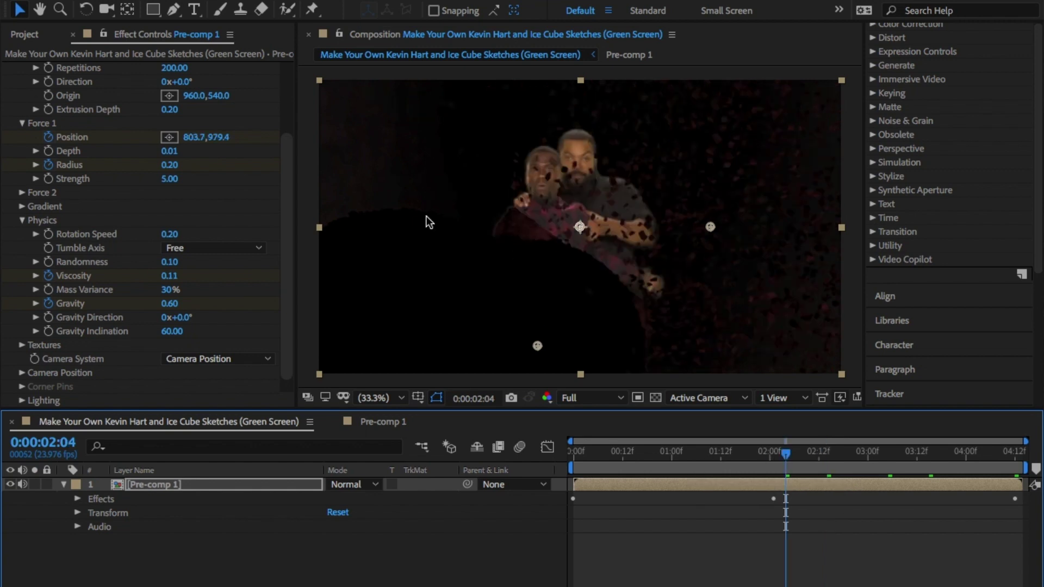
click(383, 423)
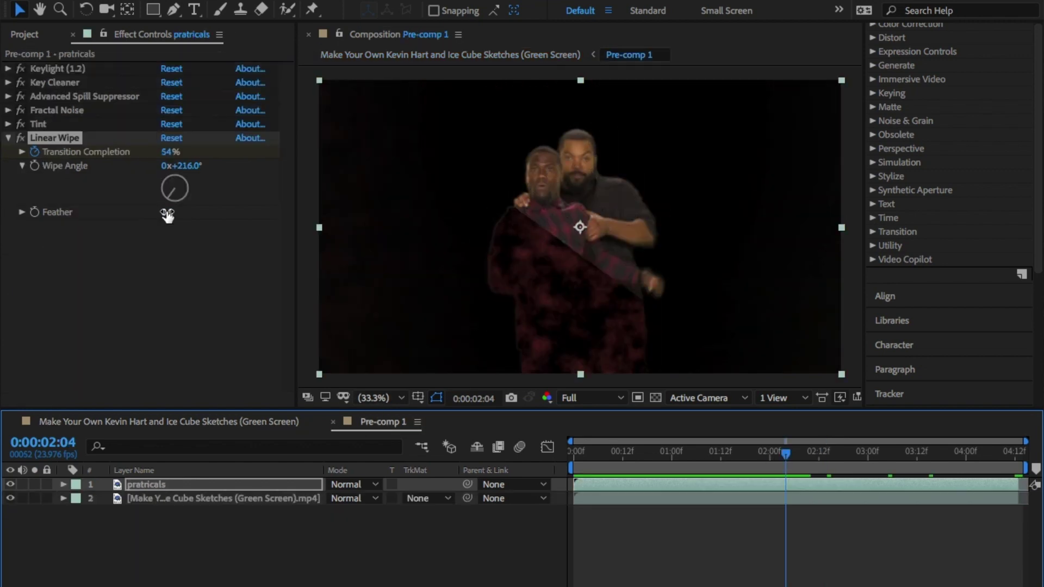
drag(167, 212, 186, 211)
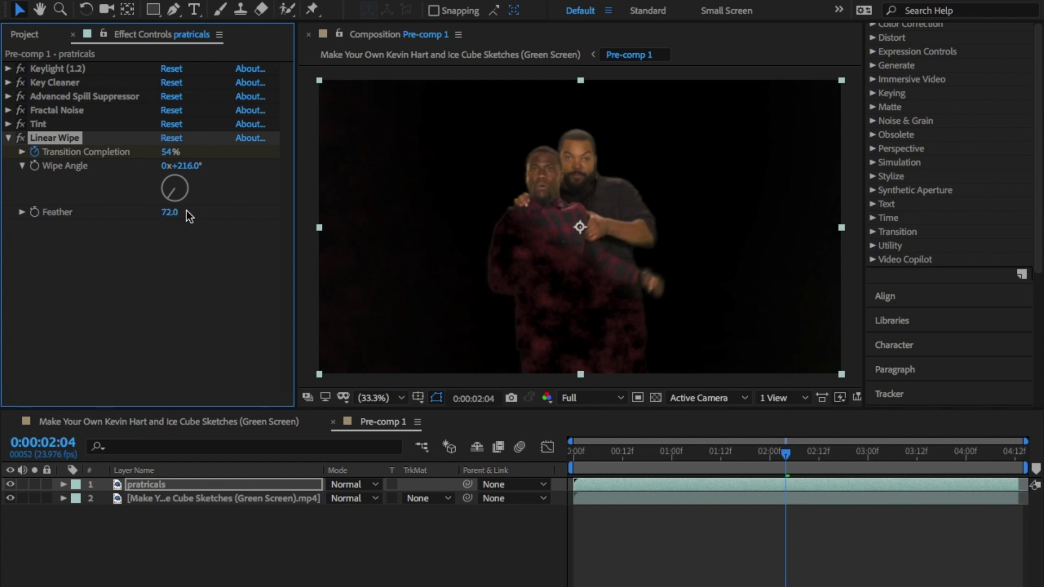
Step: In the main composition, create a new black solid at composition size with the playhead at the first frame
click(121, 423)
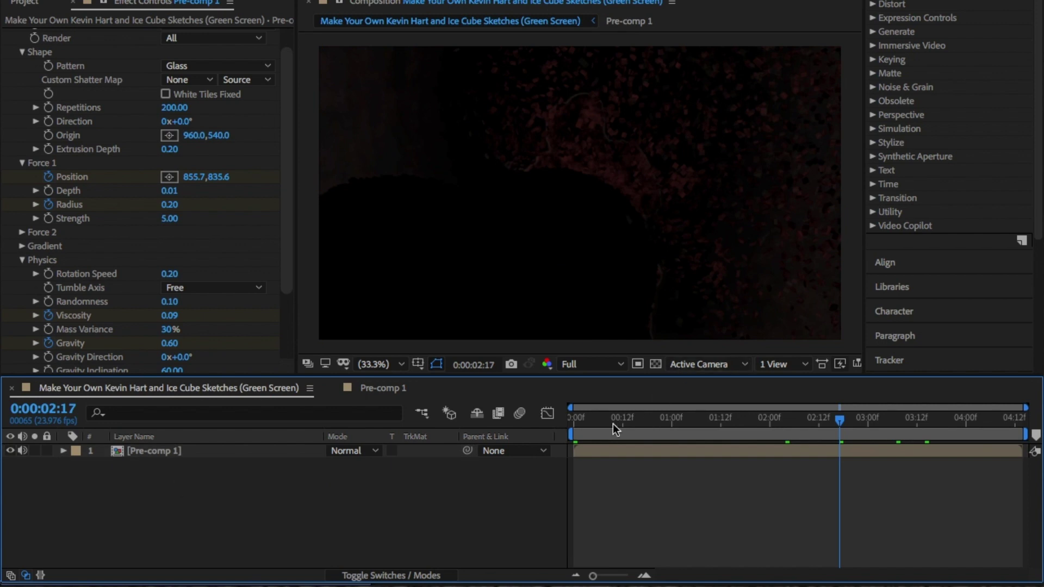
key(Home)
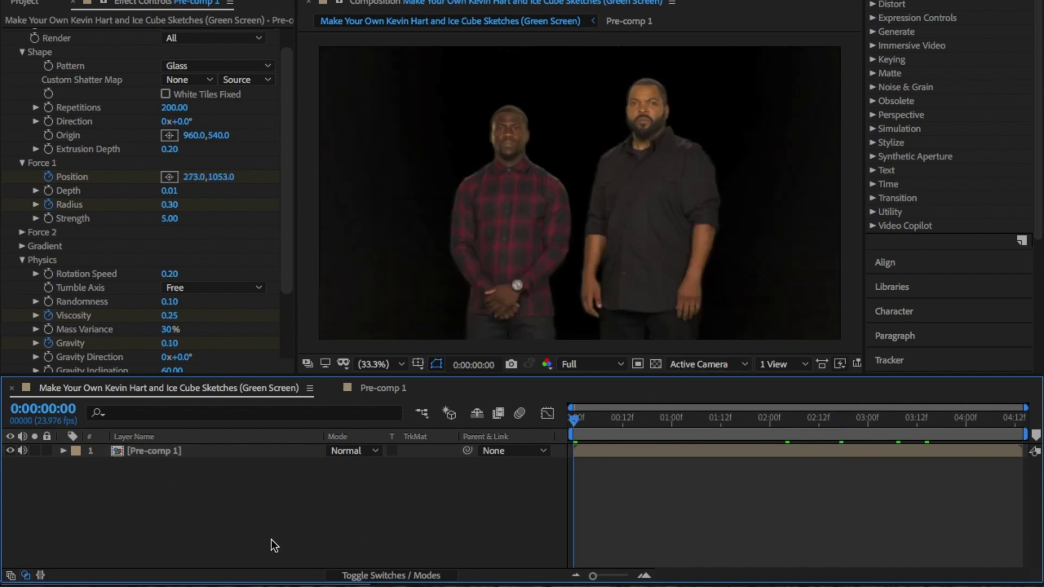
right_click(272, 540)
mouse_move(428, 406)
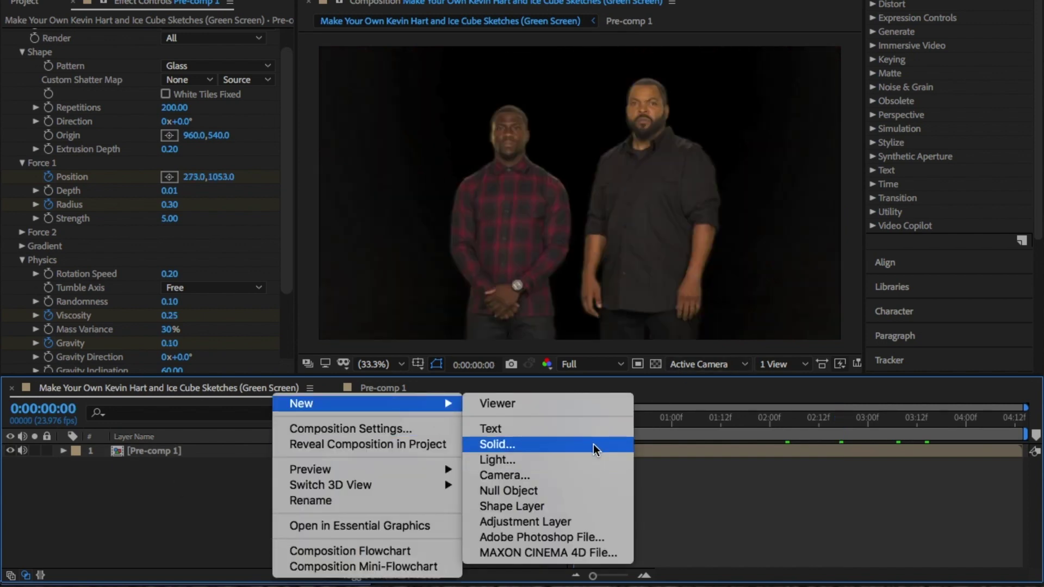
click(592, 443)
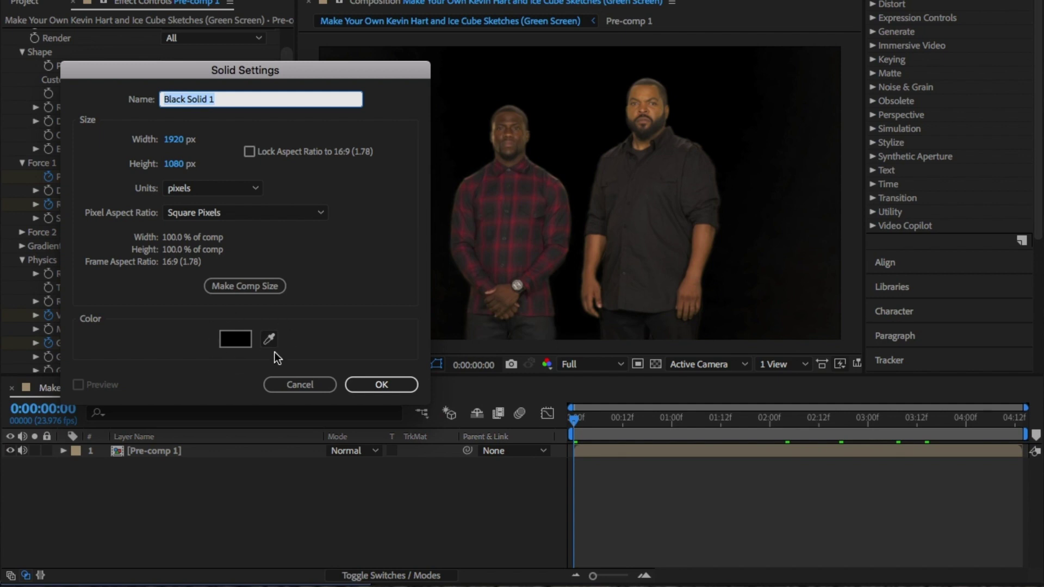
click(394, 381)
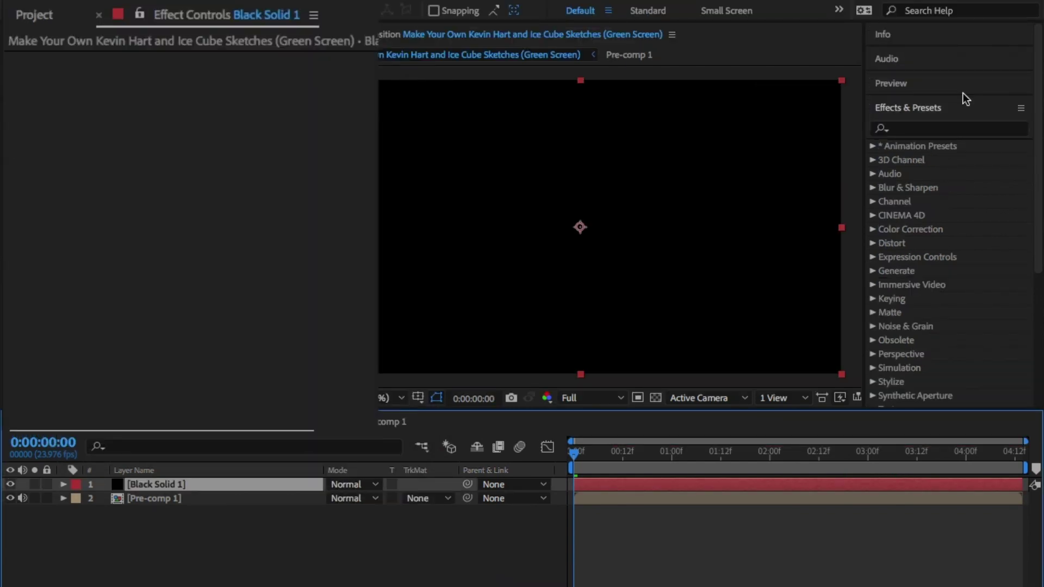
Step: Apply the Add Grain effect to the black solid, set its viewing mode to Final Output and reveal the tweaking settings
text(add g)
drag(930, 158, 919, 483)
click(365, 81)
click(342, 151)
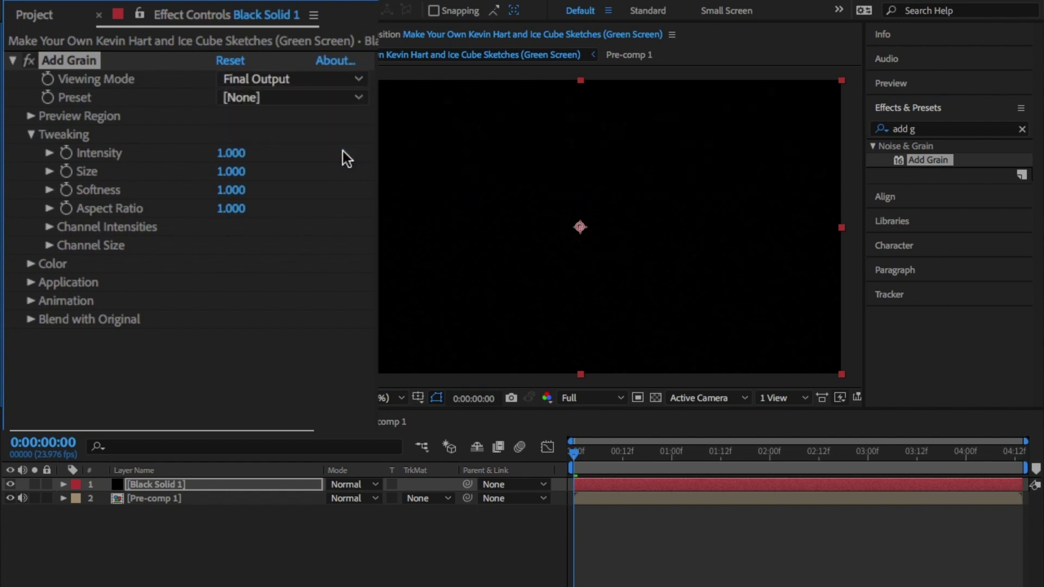
Step: Set the grain's intensity and size to 10 and softness to 0.3, and make the grain monochromatic
drag(231, 153, 337, 151)
text(10)
key(Return)
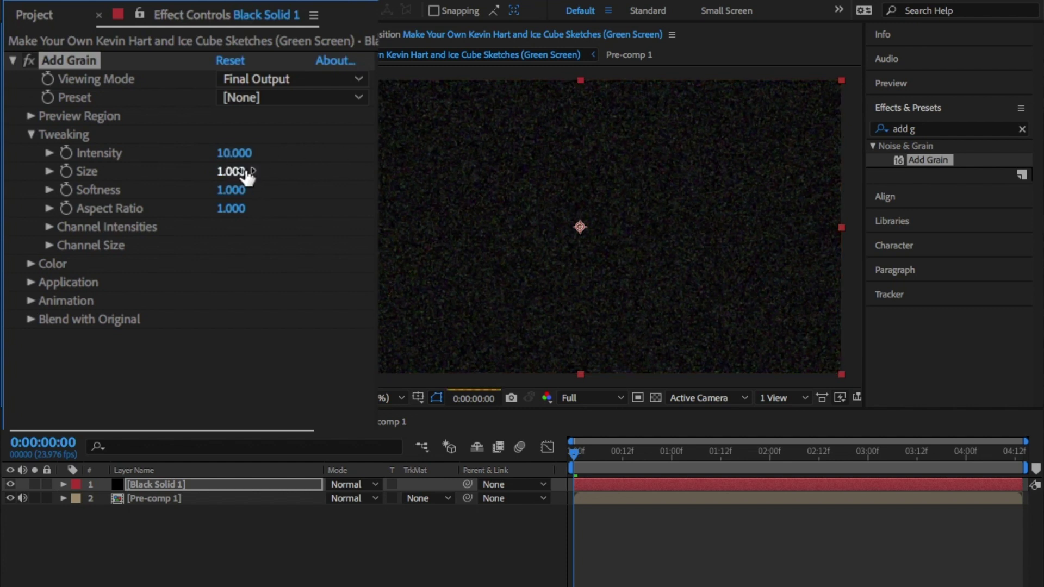
click(235, 170)
text(10)
key(Return)
mouse_move(241, 190)
mouse_down()
mouse_move(209, 192)
mouse_move(239, 192)
mouse_up()
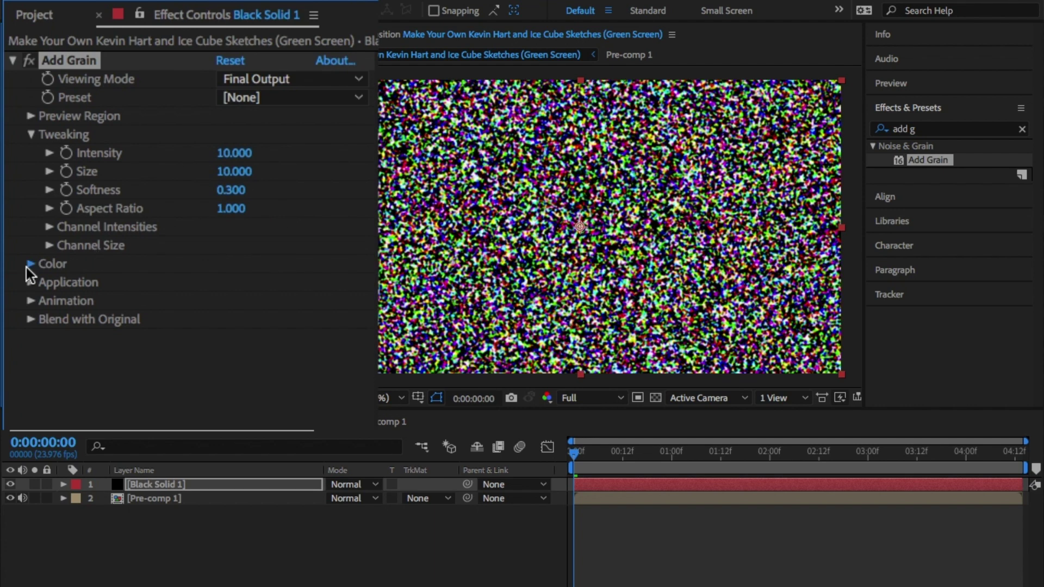
click(28, 264)
click(222, 283)
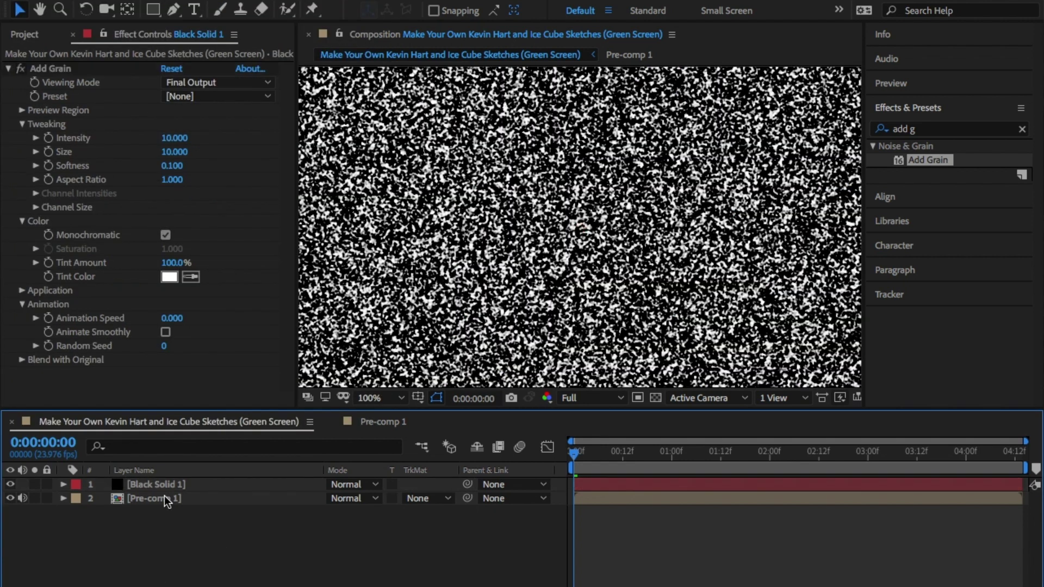
Step: Duplicate the Pre-comp 1 layer, place the copy above the black solid, and hide the solid
click(215, 498)
key(ctrl+d)
drag(176, 495, 177, 478)
click(11, 498)
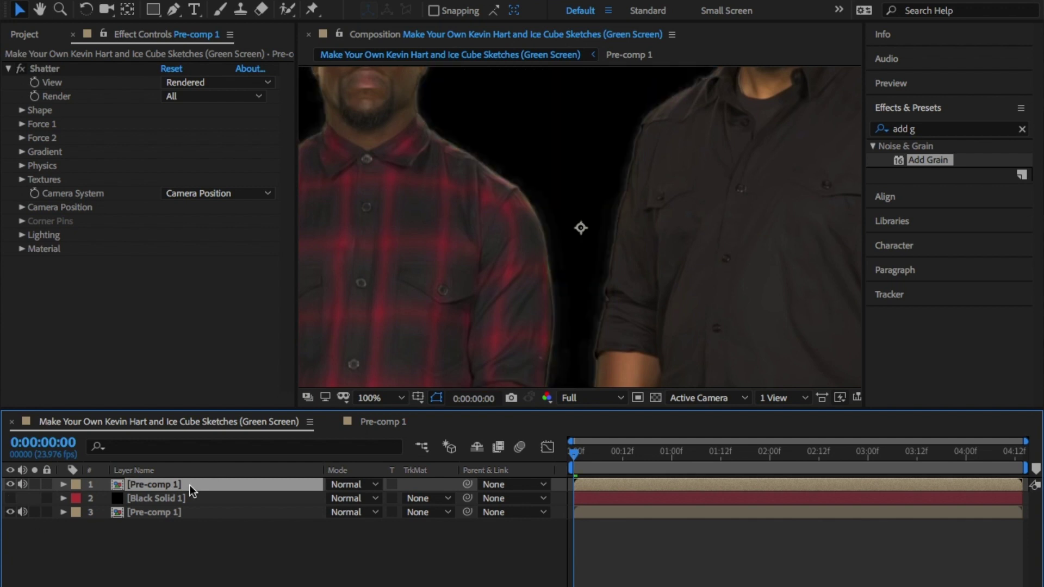
Step: Set the duplicated Pre-comp 1 layer's Shatter pattern to Custom and its custom shatter map source to Effects & Masks
click(22, 110)
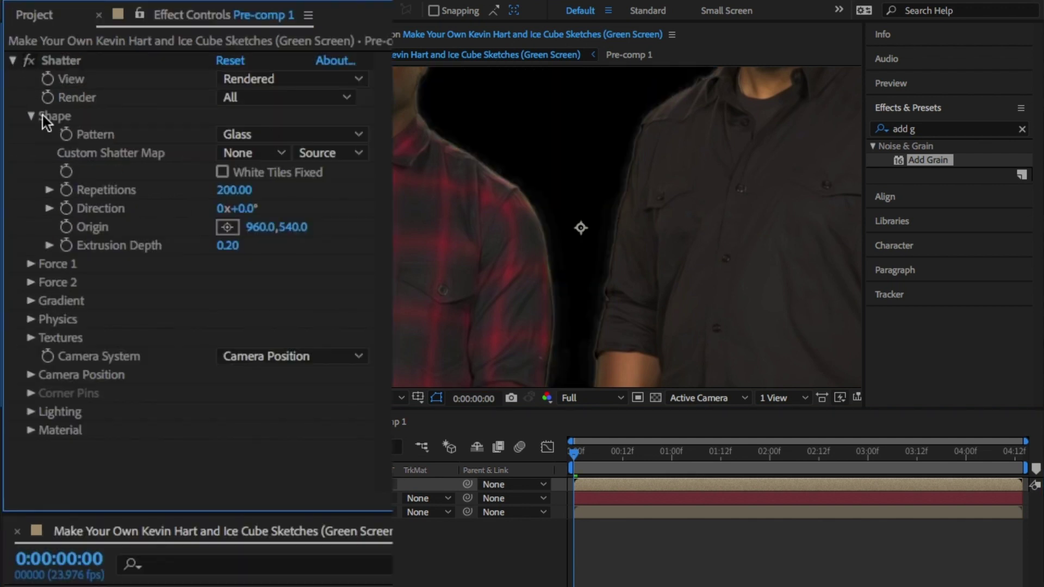
click(217, 124)
click(201, 142)
click(332, 154)
click(332, 214)
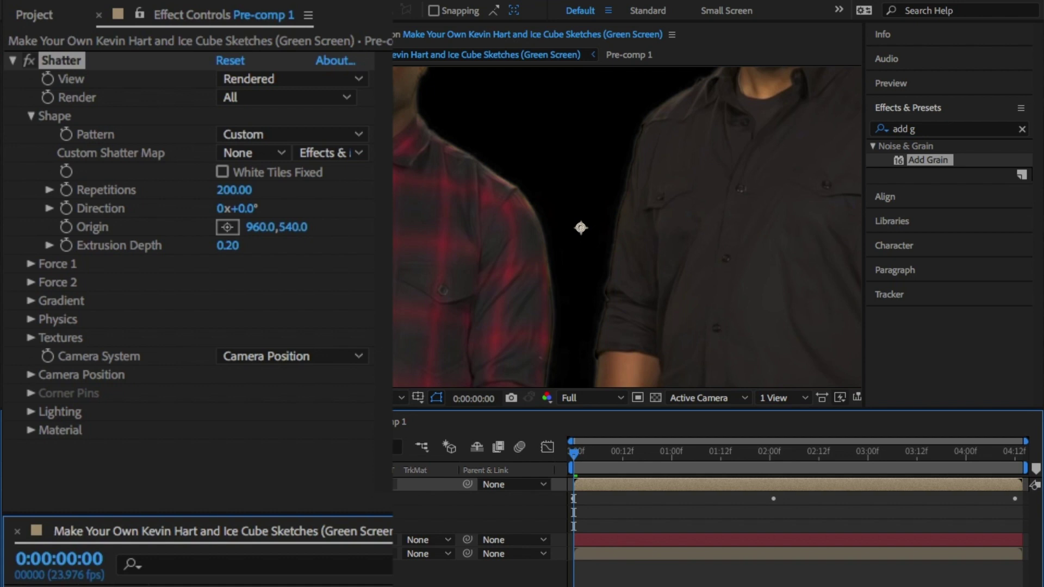
Step: At the first frame, set the top layer's Shatter viscosity to 0.10 and gravity to 0.4
click(31, 263)
click(30, 393)
scroll(249, 205, down, 5)
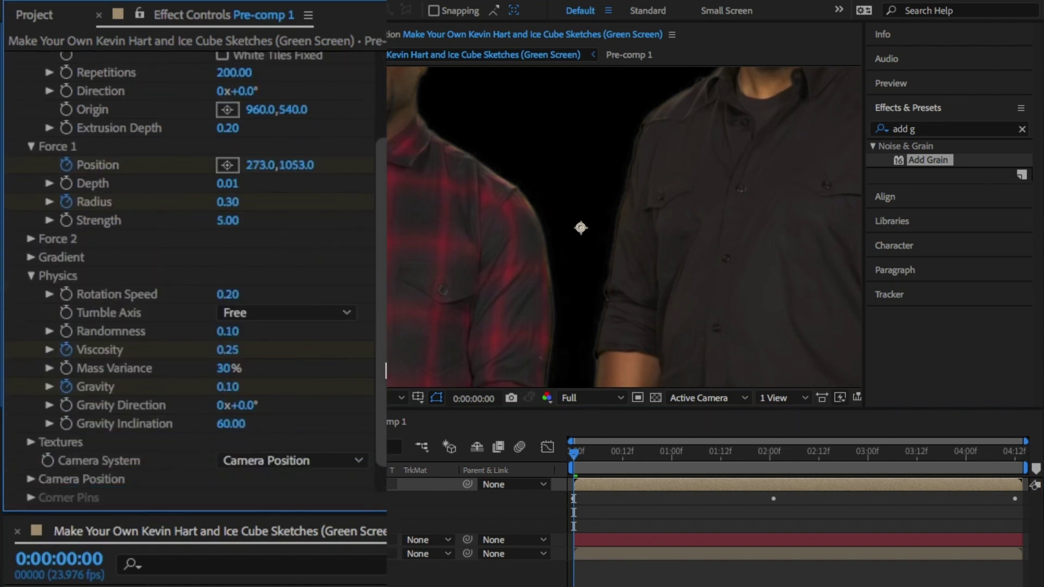
click(234, 204)
click(245, 204)
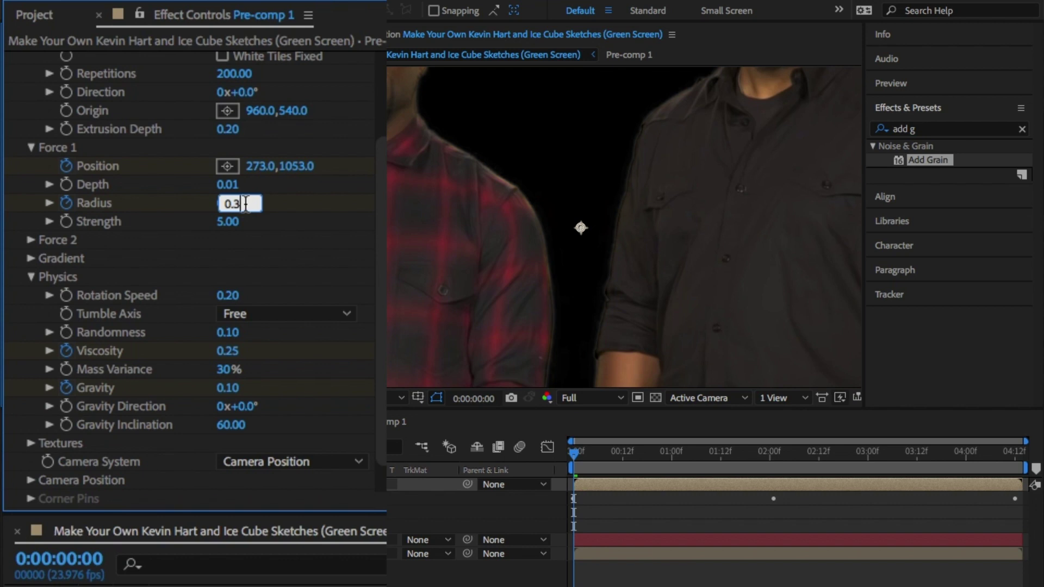
click(234, 351)
text(0.10)
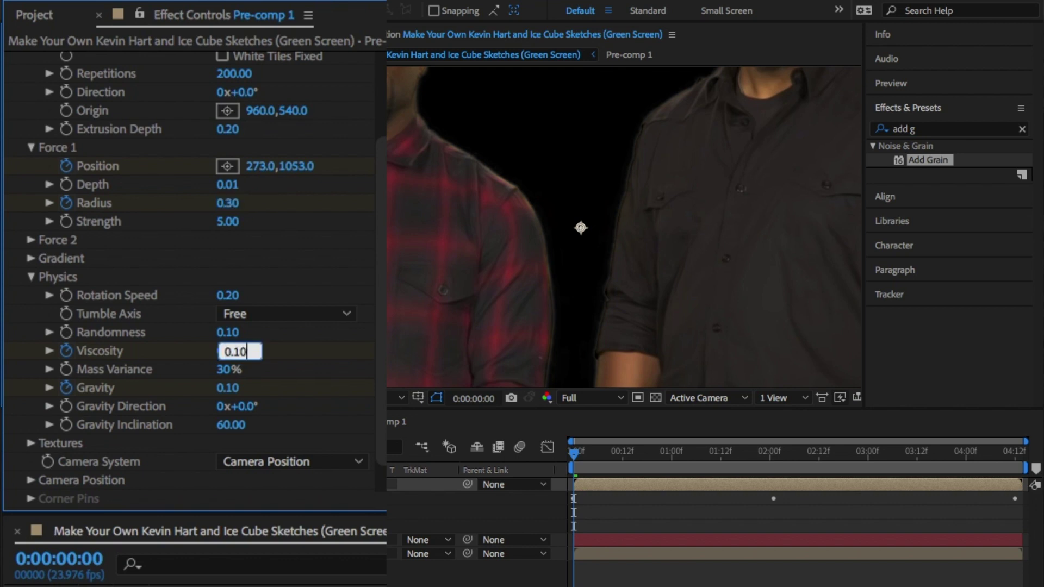
key(Return)
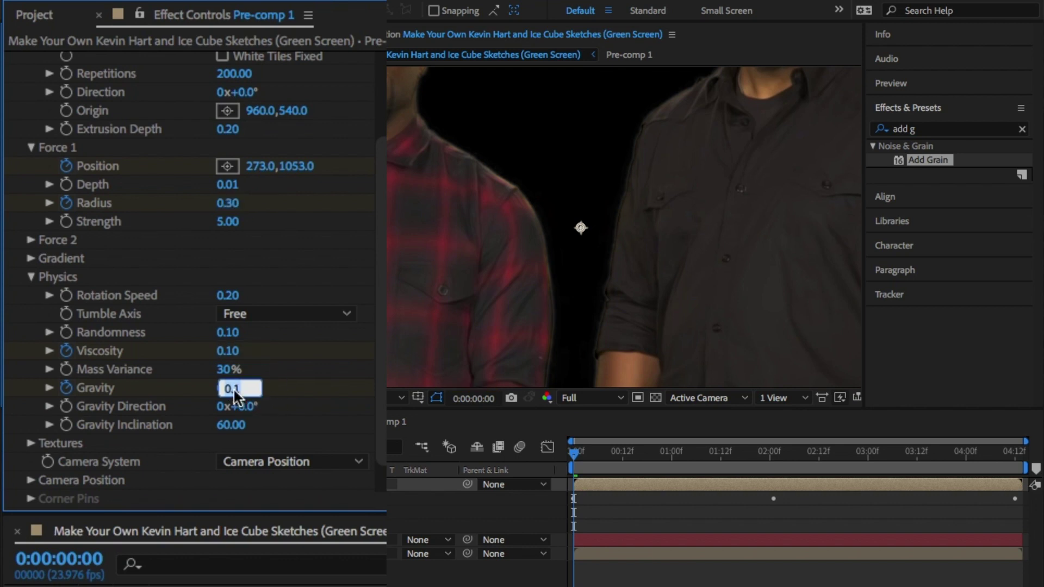
text(0.4)
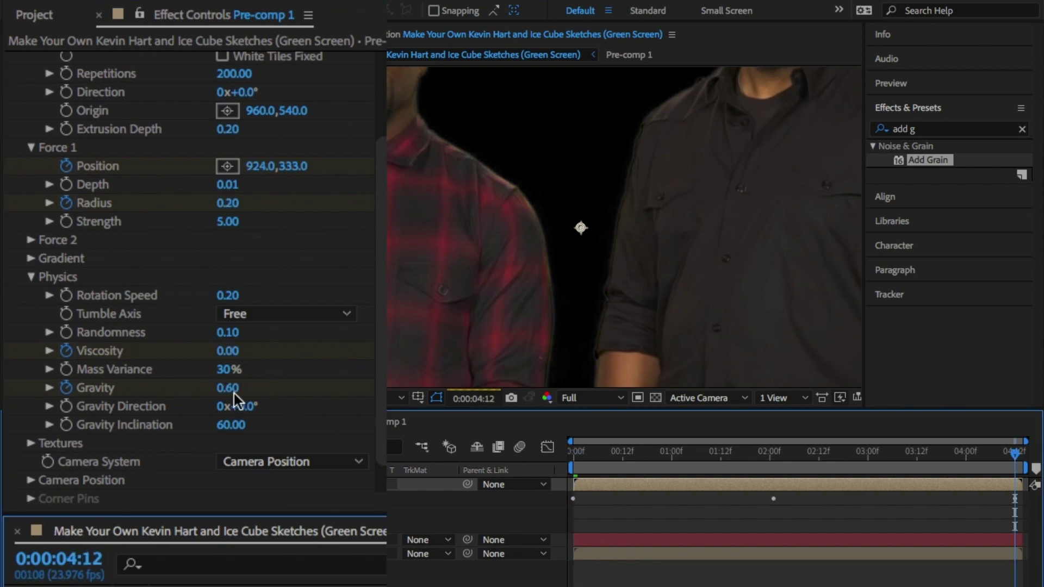
Step: At the last keyframe, 0:00:04:12, set the top layer's Shatter gravity to 0.8
click(241, 385)
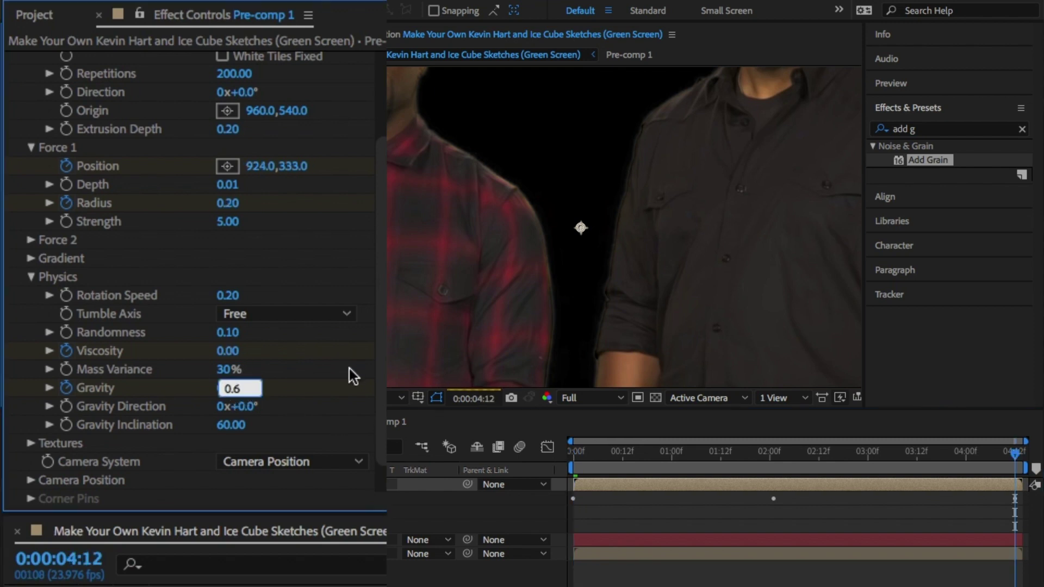
key(End)
key(Return)
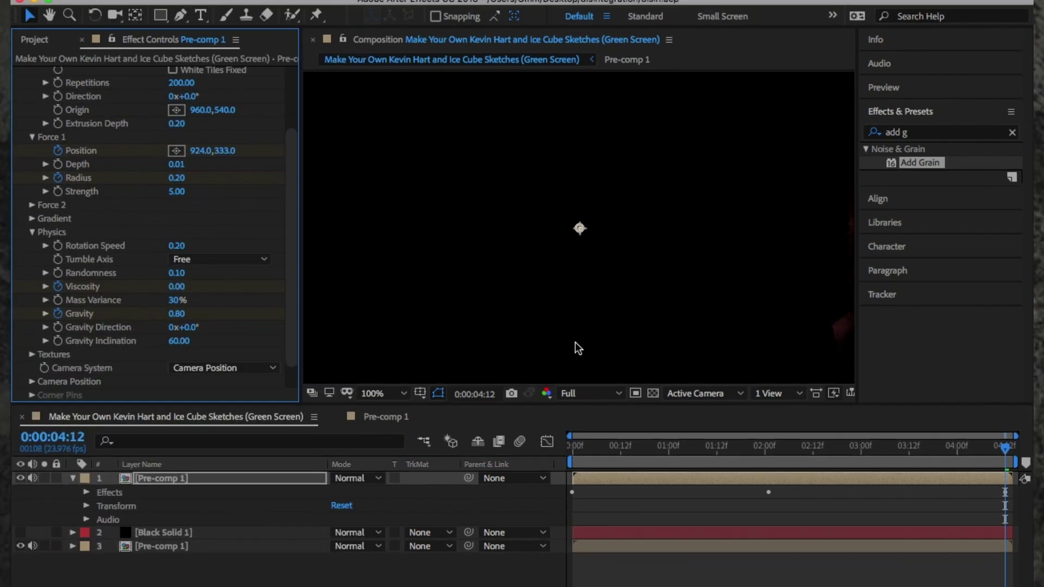
Step: Move the playhead to 0:00:00:20, enlarge the timeline and expand the top layer's Shatter Shape and Physics properties
drag(574, 342, 582, 310)
click(653, 353)
key(grave)
click(86, 115)
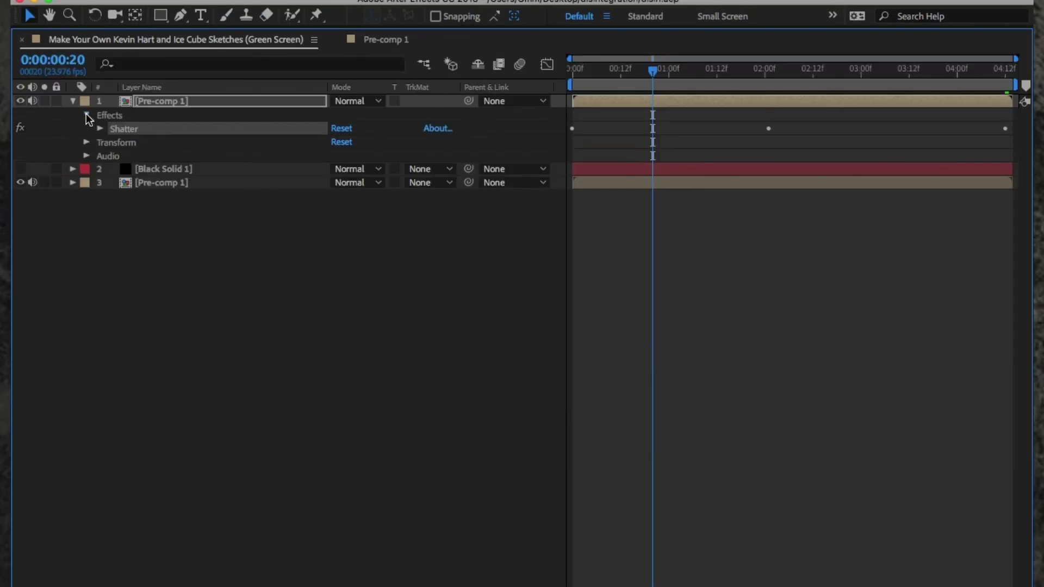
click(100, 128)
click(114, 170)
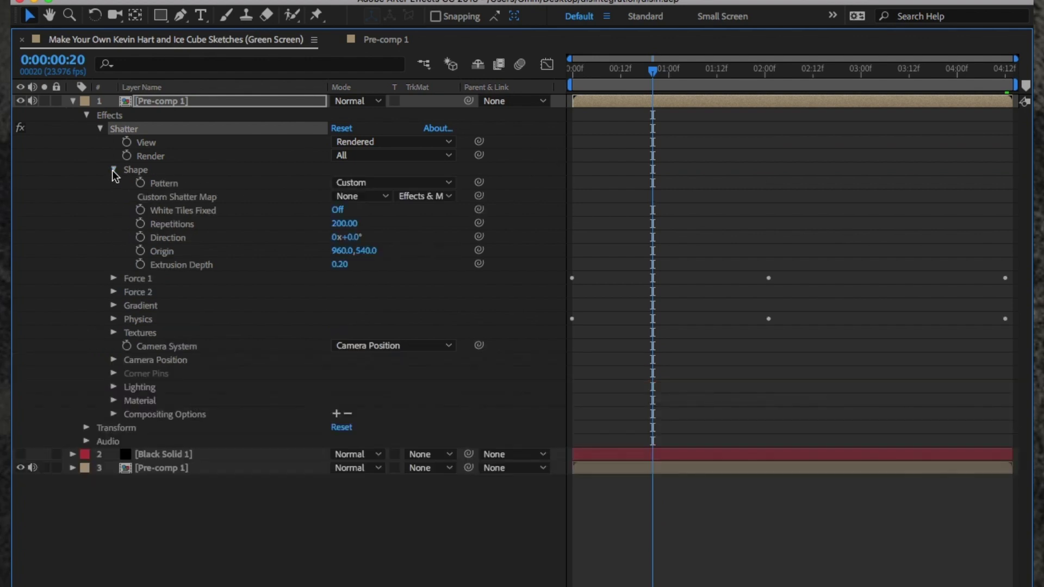
click(113, 319)
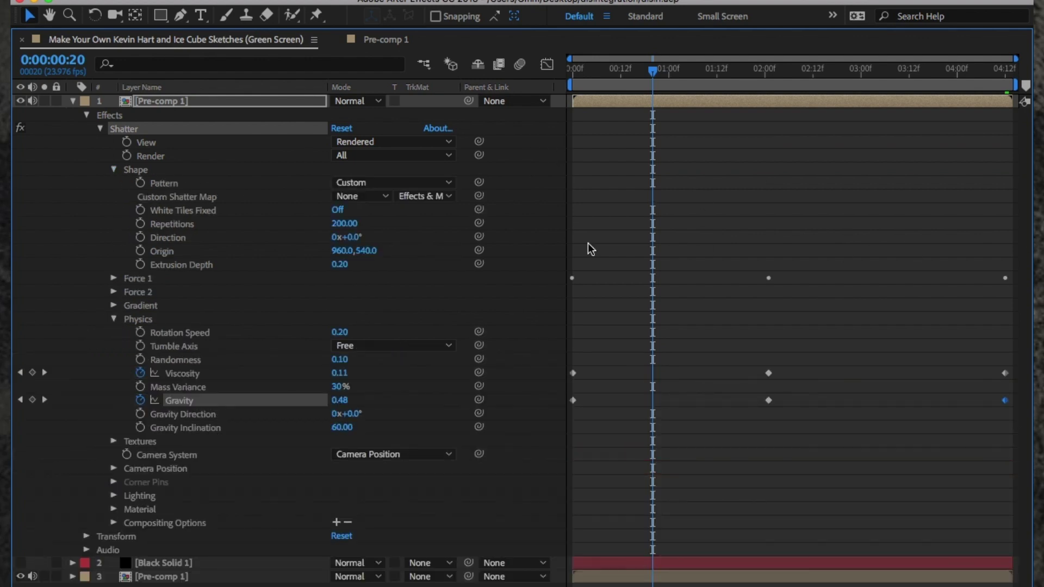
drag(571, 249, 1016, 429)
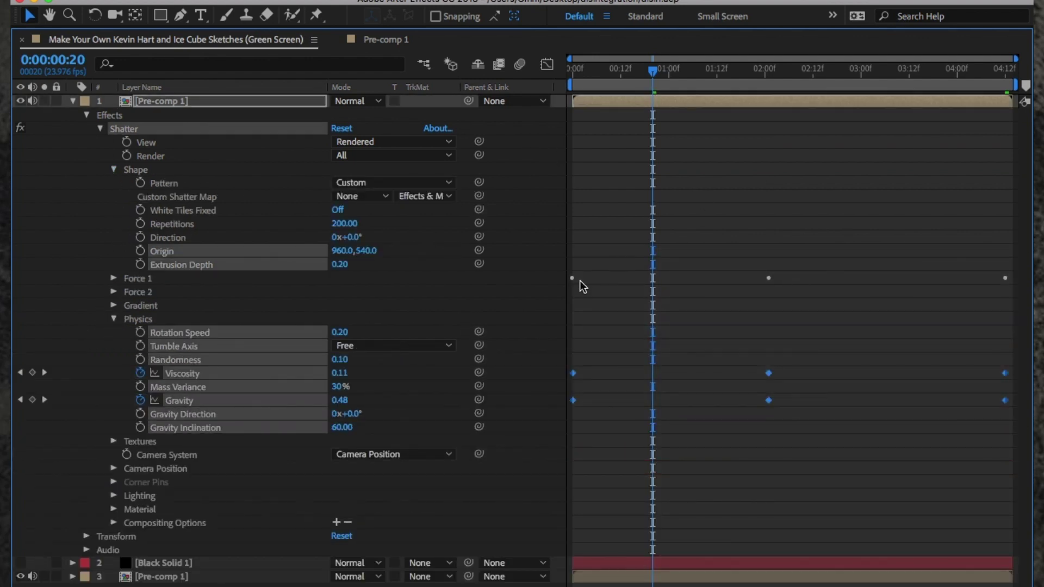
right_click(573, 371)
mouse_move(726, 552)
click(854, 500)
key(super+z)
Step: Apply keyframe easing to the first viscosity and gravity keyframes of the top Pre-comp 1 layer
drag(583, 368, 537, 425)
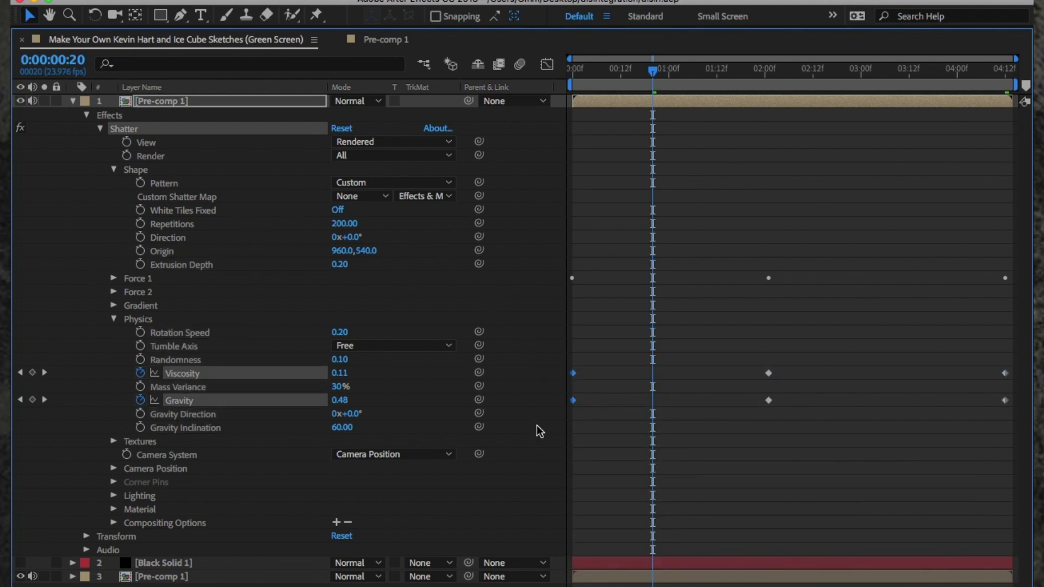
right_click(573, 401)
mouse_move(813, 553)
click(834, 514)
right_click(573, 400)
mouse_move(680, 581)
click(823, 533)
Step: Ease the top layer's last gravity keyframe and its middle viscosity and gravity keyframes, and check the curves in the graph editor
right_click(1005, 401)
mouse_move(913, 583)
click(783, 519)
drag(736, 348, 800, 438)
right_click(767, 401)
mouse_move(849, 583)
click(723, 503)
click(547, 65)
click(547, 64)
Step: Apply Easy Ease to all Force 1 position and radius keyframes on the bottom Pre-comp 1 layer
click(72, 101)
click(72, 127)
click(87, 142)
drag(578, 196, 819, 338)
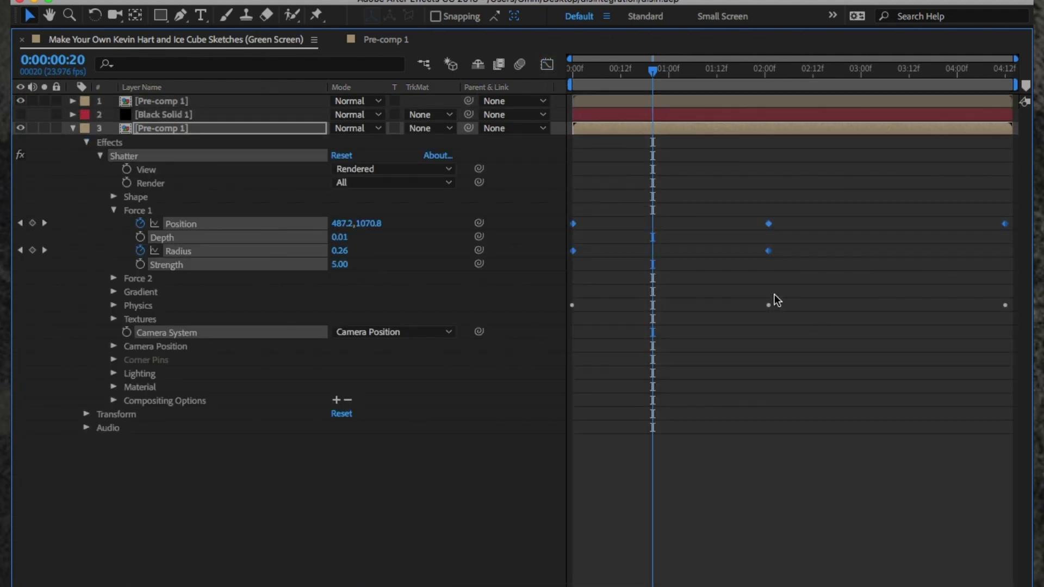
right_click(769, 251)
mouse_move(837, 433)
click(726, 479)
Step: Apply Easy Ease to the viscosity and gravity keyframes of the bottom Pre-comp 1 layer, and collapse the layer
click(113, 305)
drag(569, 340, 1014, 419)
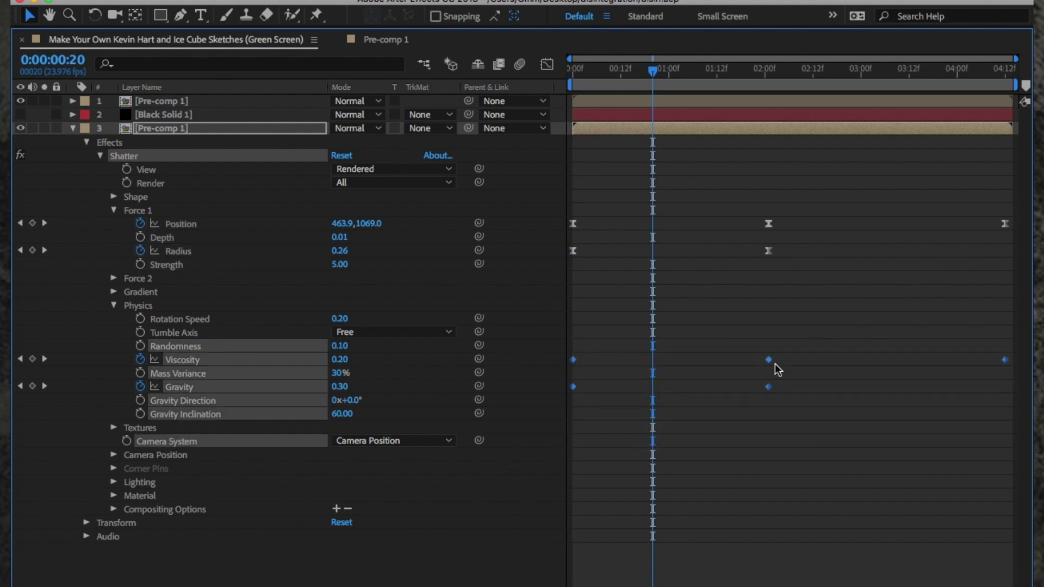
right_click(770, 365)
mouse_move(831, 551)
click(599, 503)
click(73, 128)
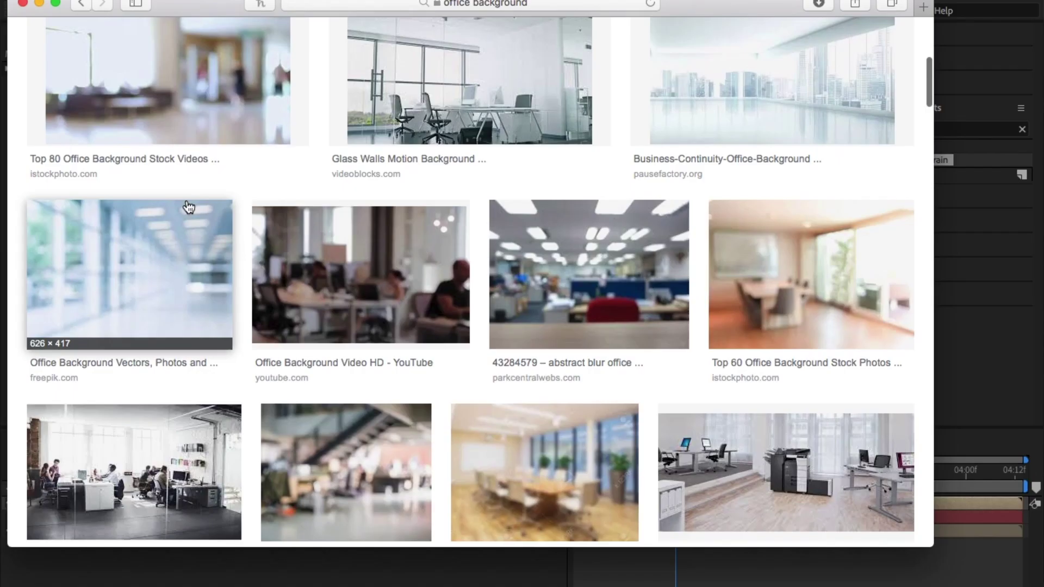
Step: Browse the office background images in the web browser and bring the white Business-Continuity office picture into the composition
scroll(187, 207, down, 7)
scroll(187, 201, up, 15)
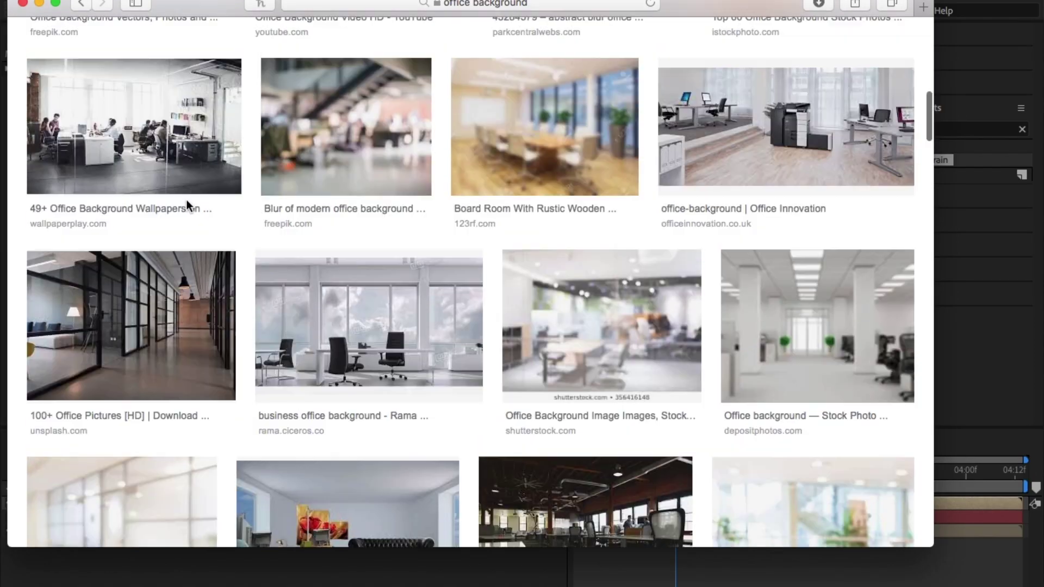
drag(267, 44, 92, 43)
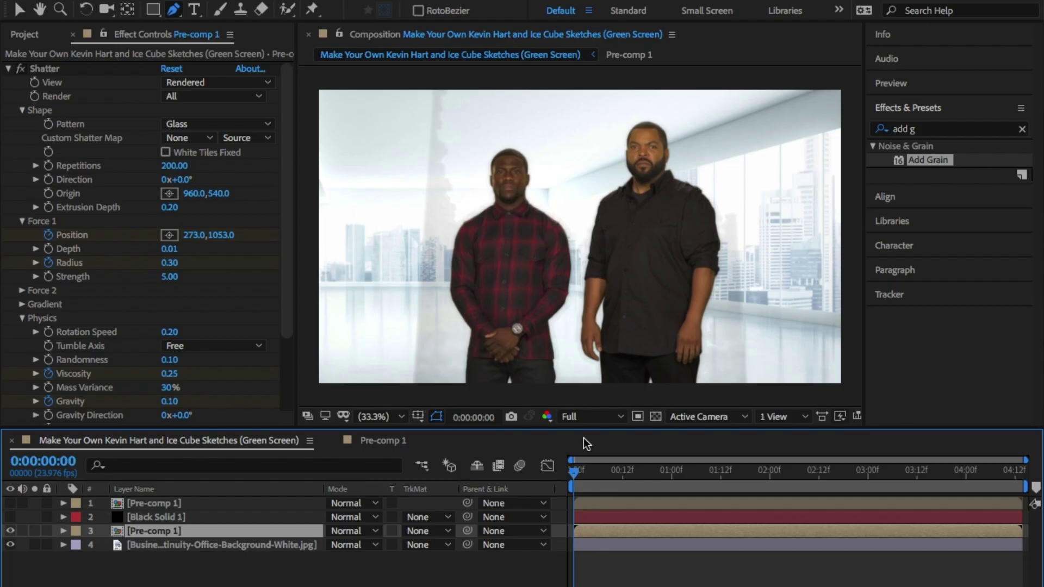